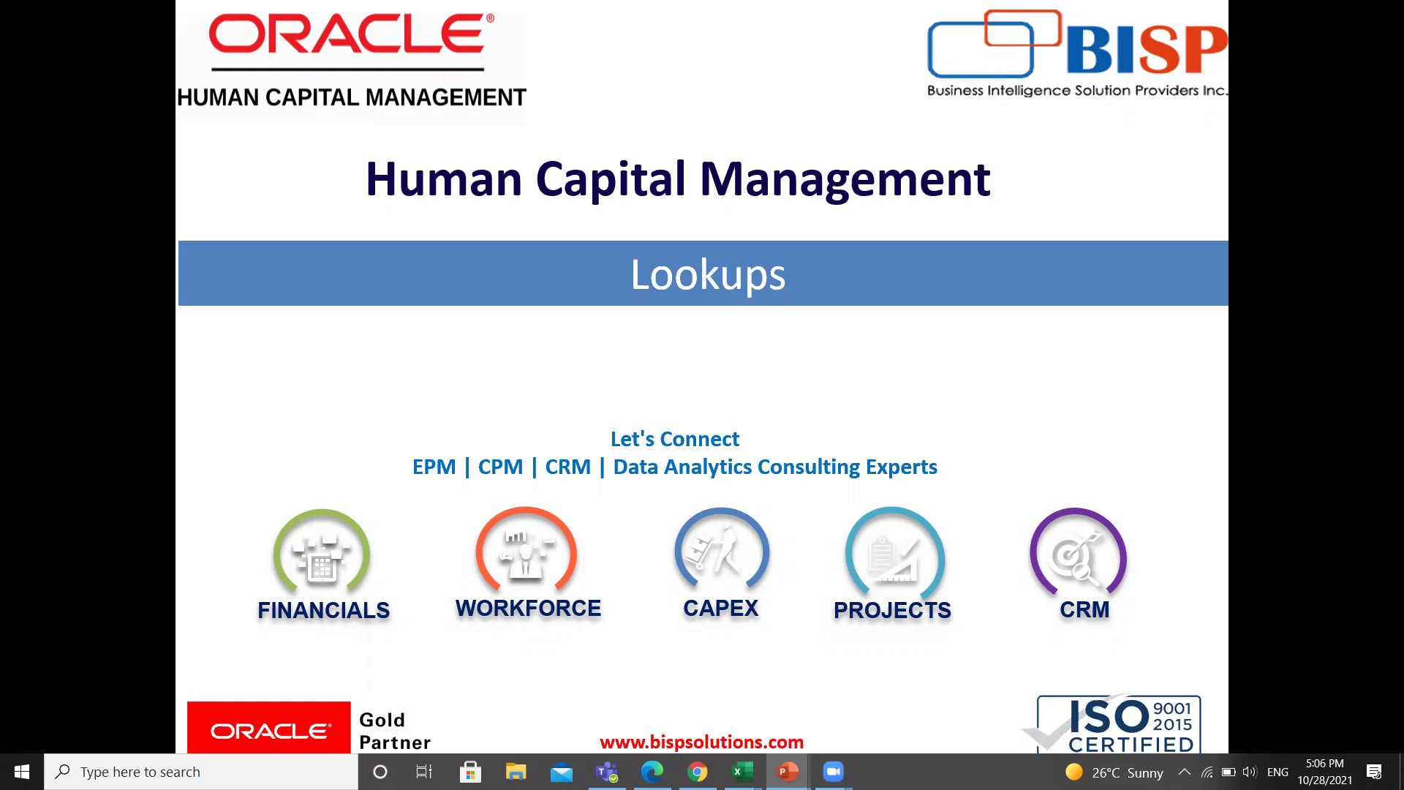
# Step: Step forward one slide, then return to the 'Lookups' definitions slide
pyautogui.press('Right')
pyautogui.press('Right')
pyautogui.press('Left')
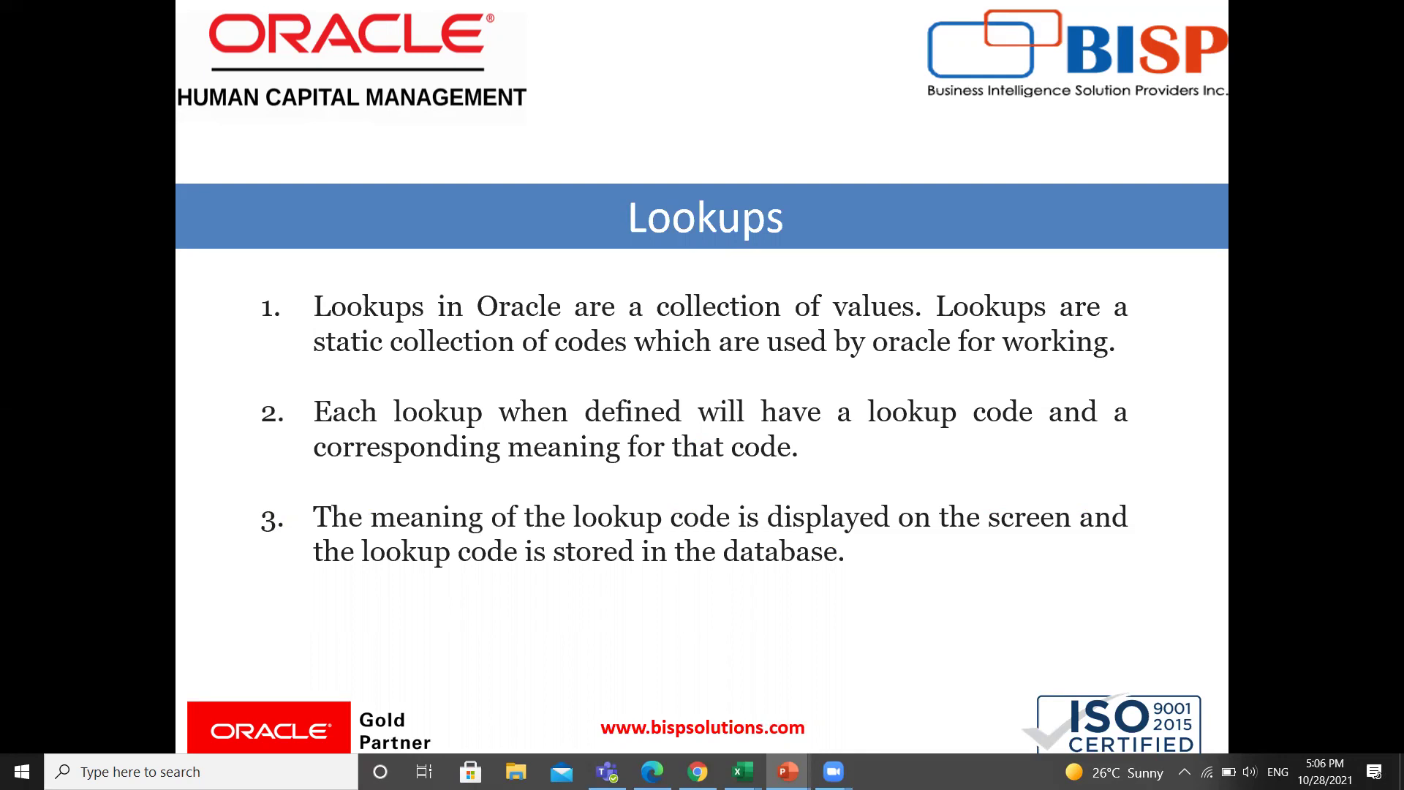
# Step: Advance one slide to 'Component of Lookups', which lists its five components
pyautogui.press('Right')
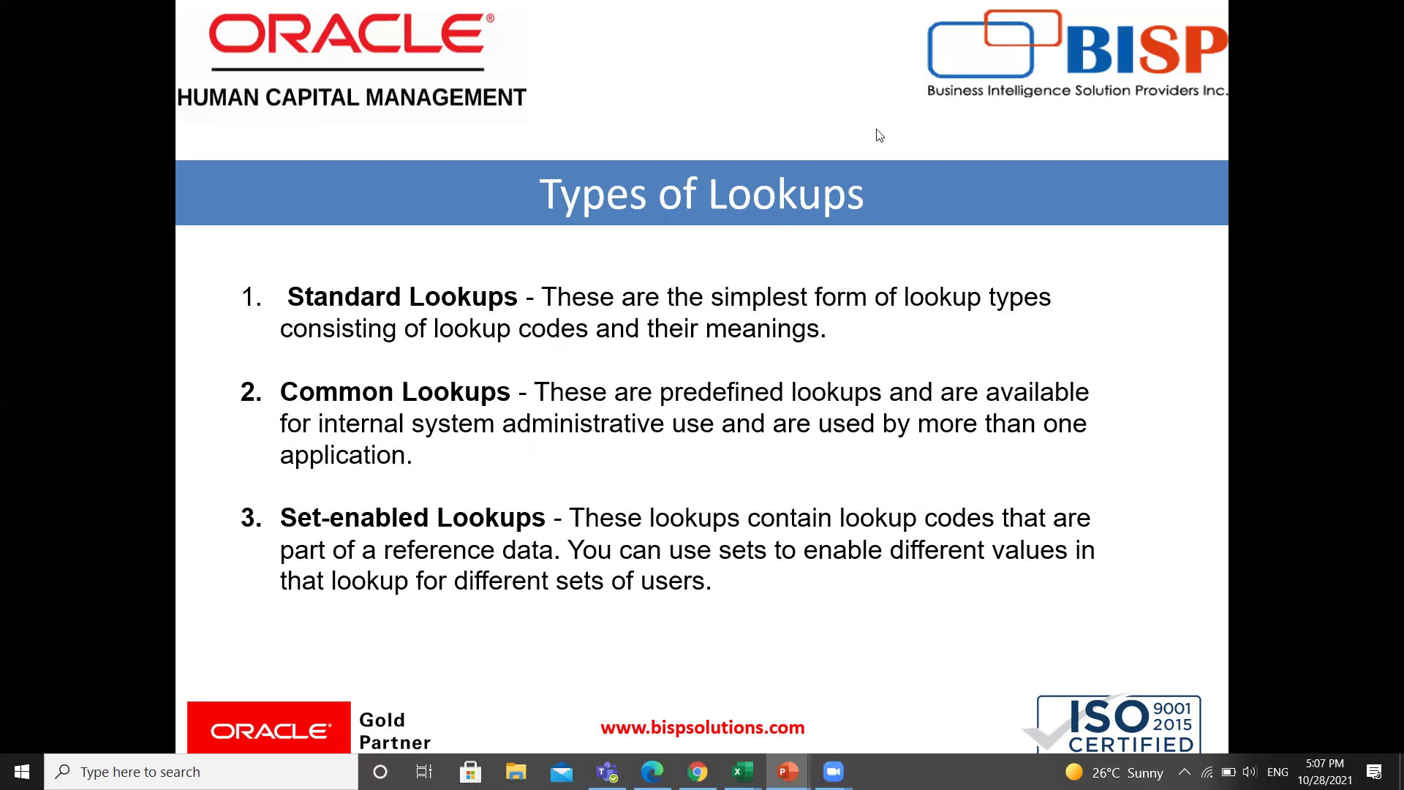
# Step: Advance past 'Component of Lookups' to the 'Lookups – Example' bank account types slide
pyautogui.click(918, 146)
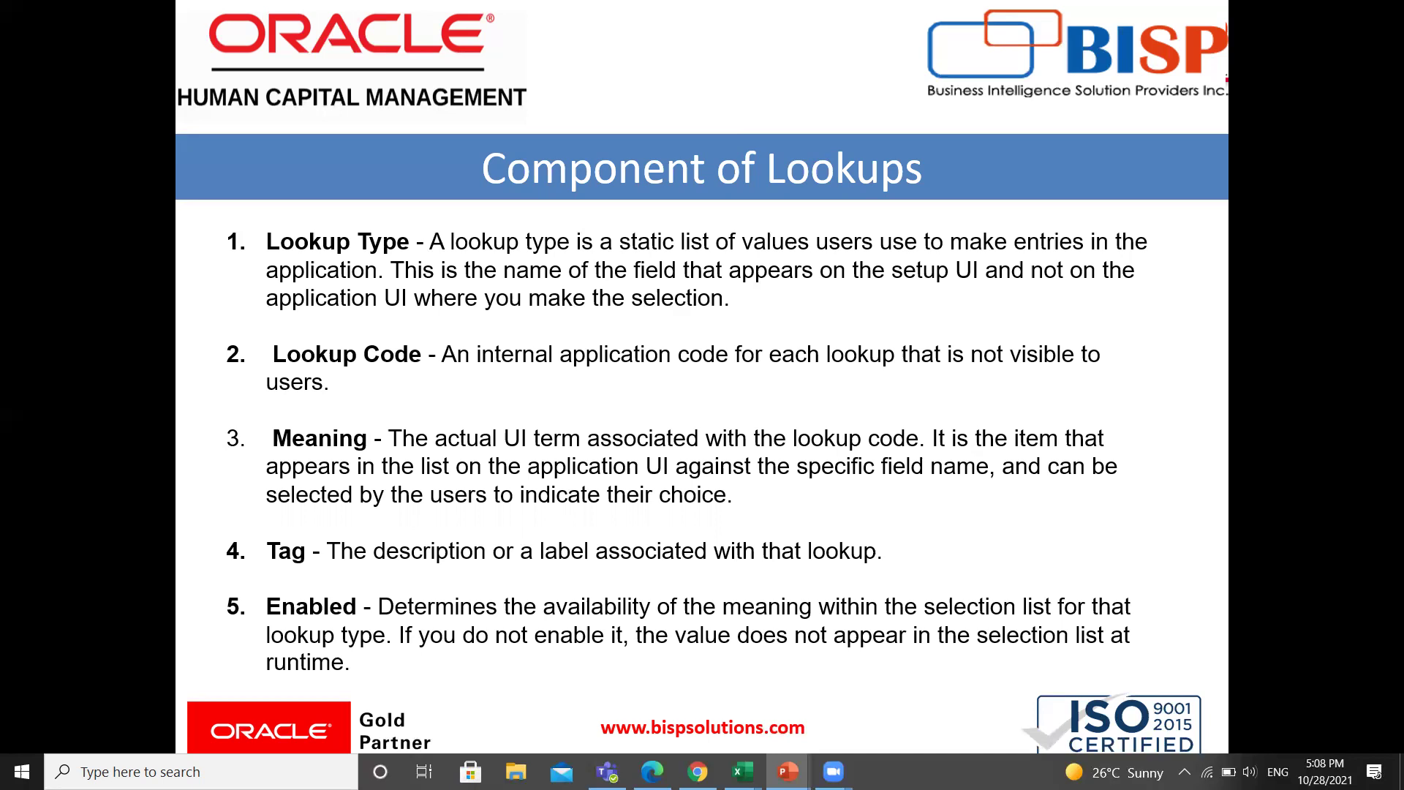
pyautogui.press('Right')
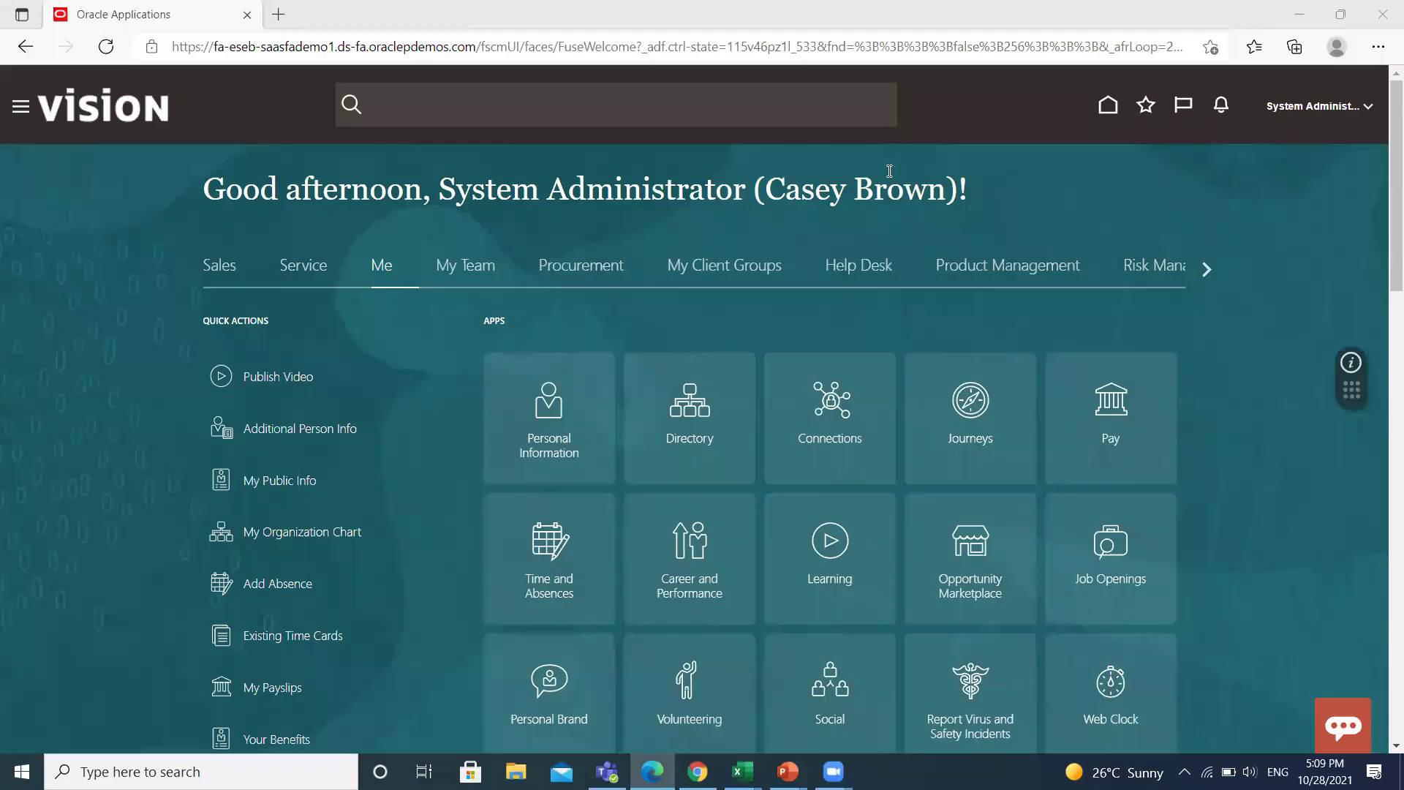
# Step: From Setup and Maintenance, open BISP Project under Manage Implementation Projects
pyautogui.click(1368, 111)
pyautogui.click(1367, 110)
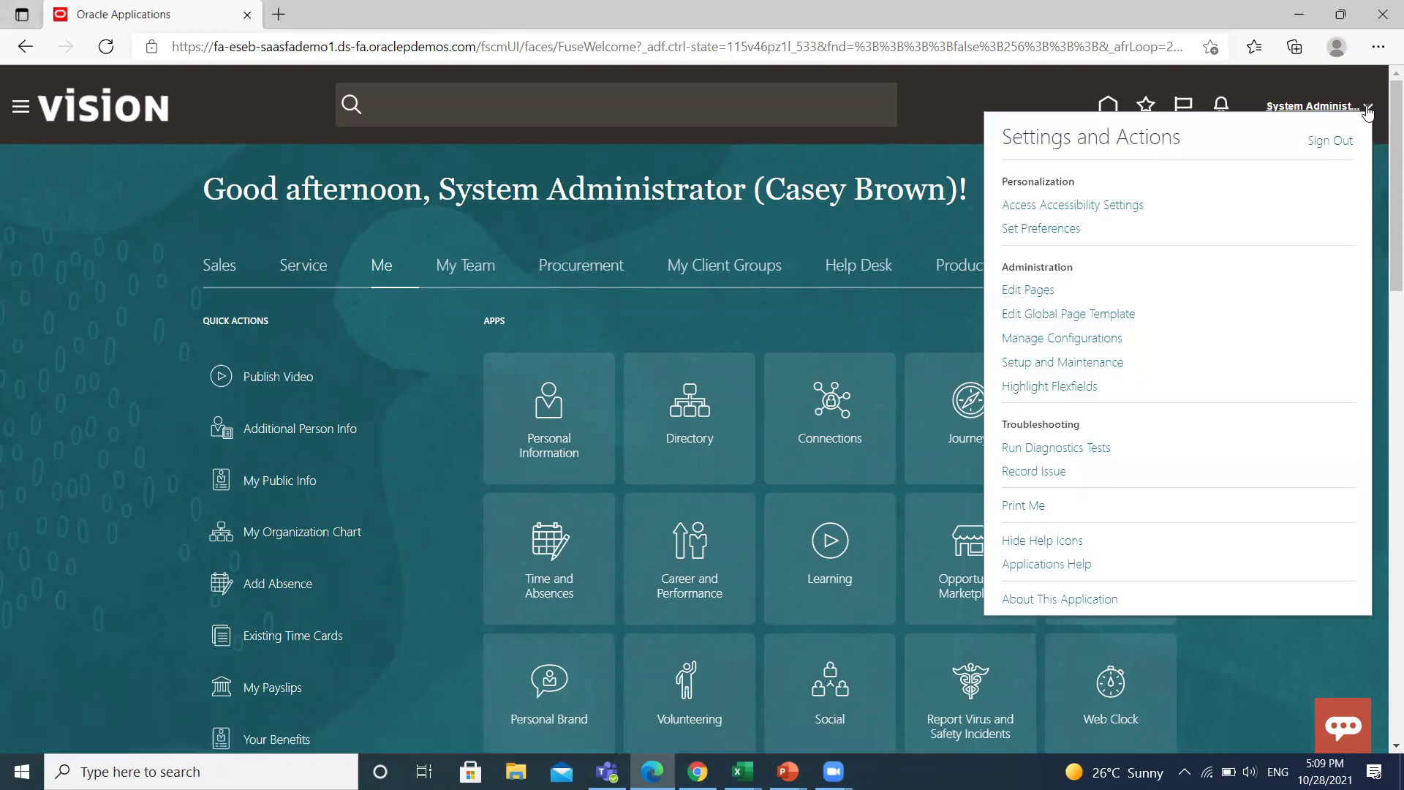
pyautogui.click(1050, 362)
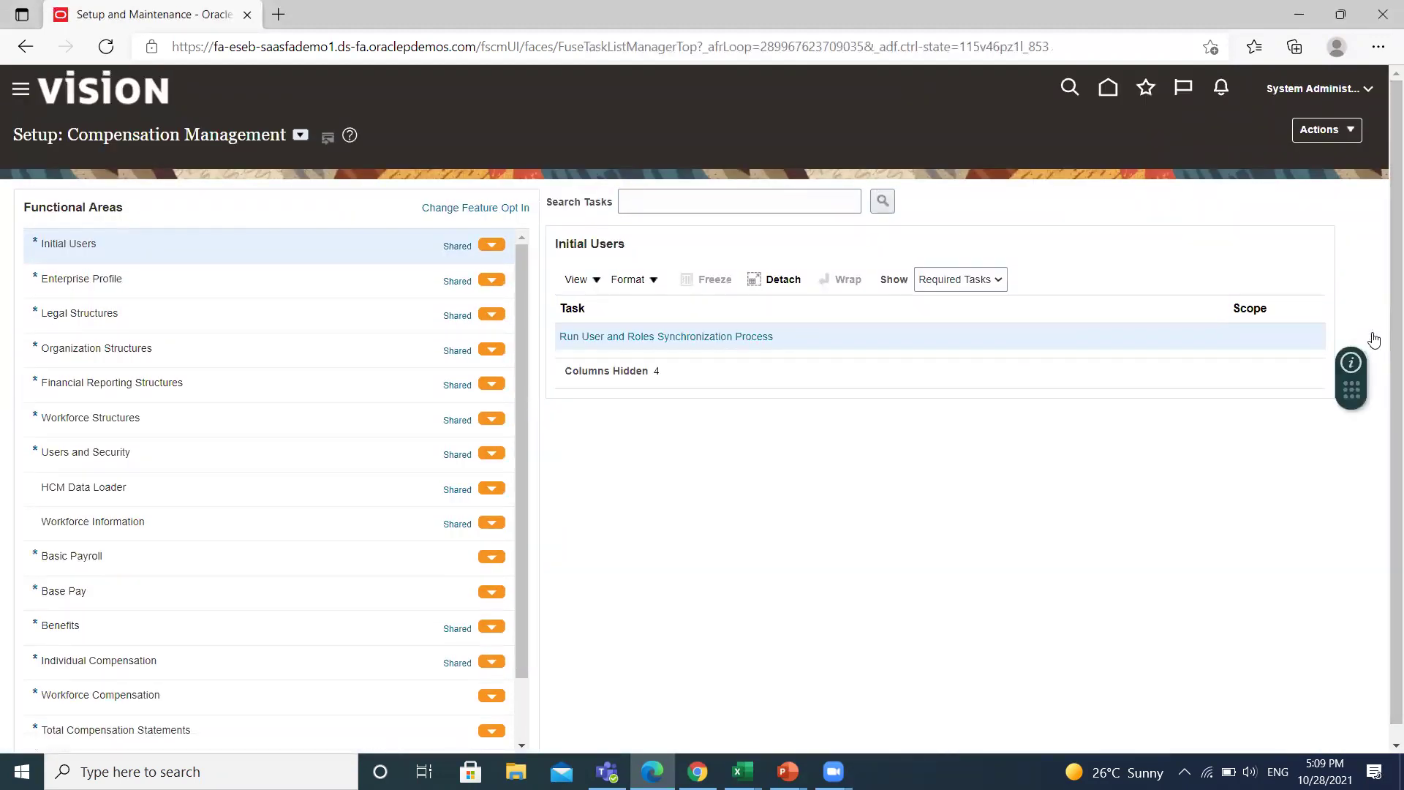
pyautogui.click(1371, 338)
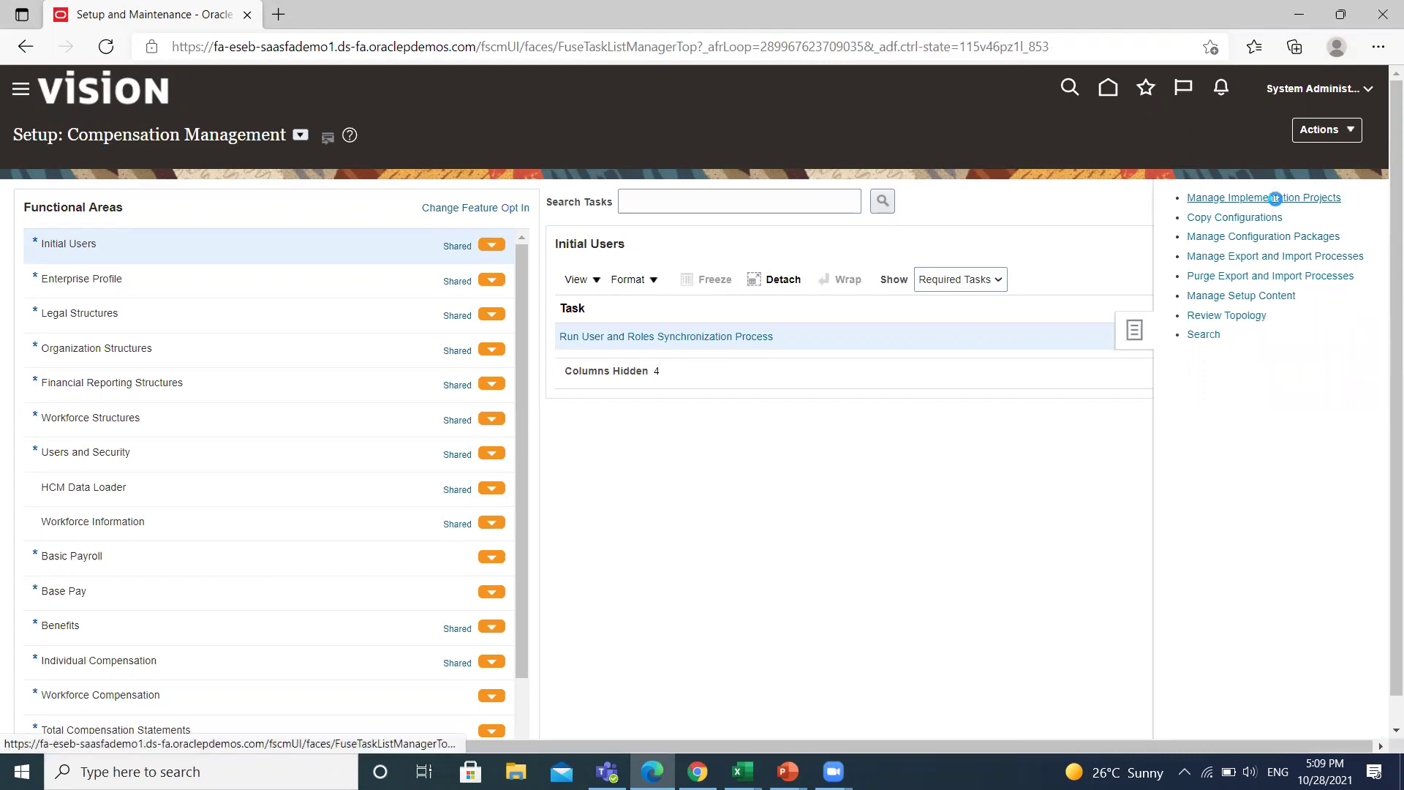
pyautogui.click(1275, 198)
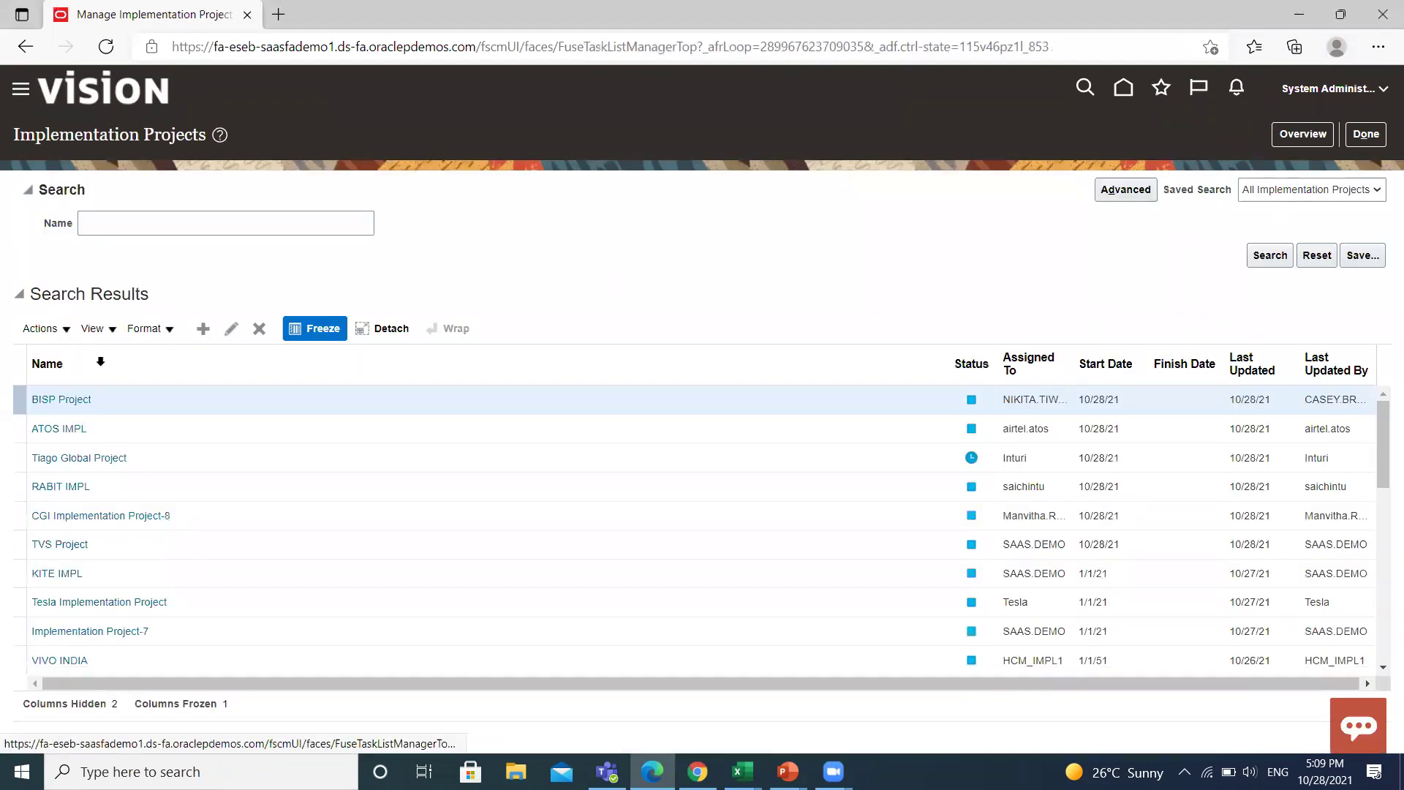
pyautogui.click(80, 402)
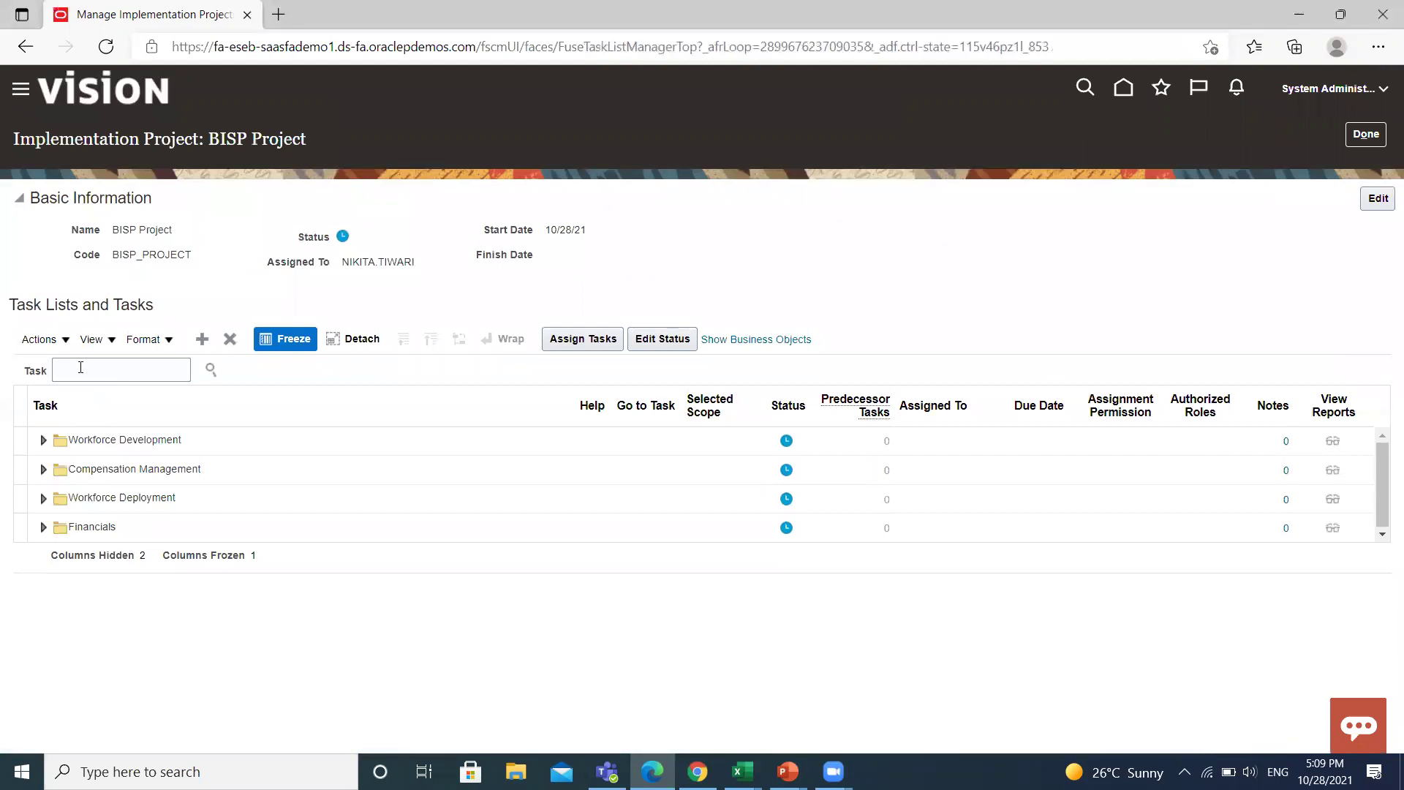
# Step: Search the BISP Project tasks for 'Manage Common Lookup' and go to that task
pyautogui.click(71, 371)
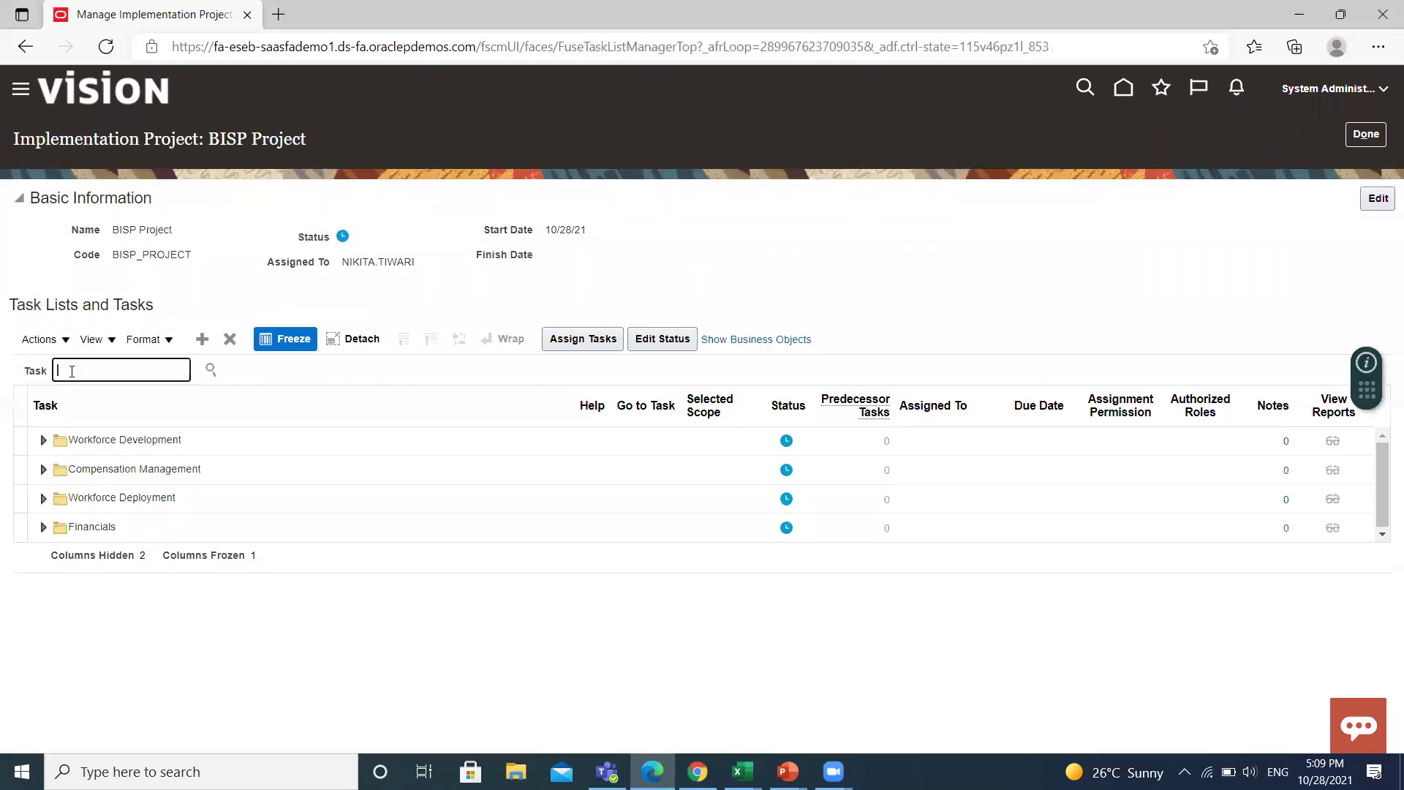
pyautogui.write('C')
pyautogui.press('BackSpace')
pyautogui.write('MANAGE COMMON LOOKUP')
pyautogui.press('Return')
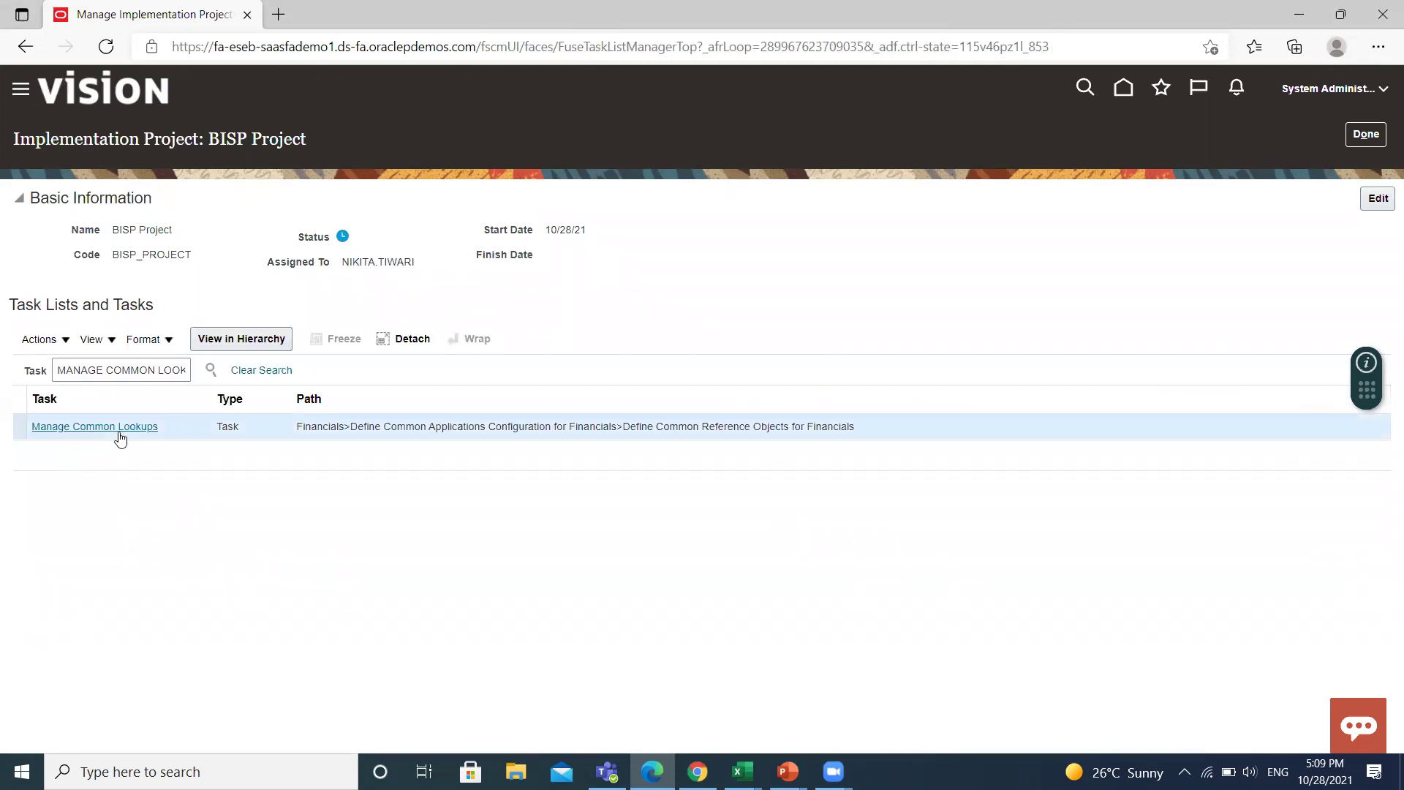
pyautogui.click(120, 429)
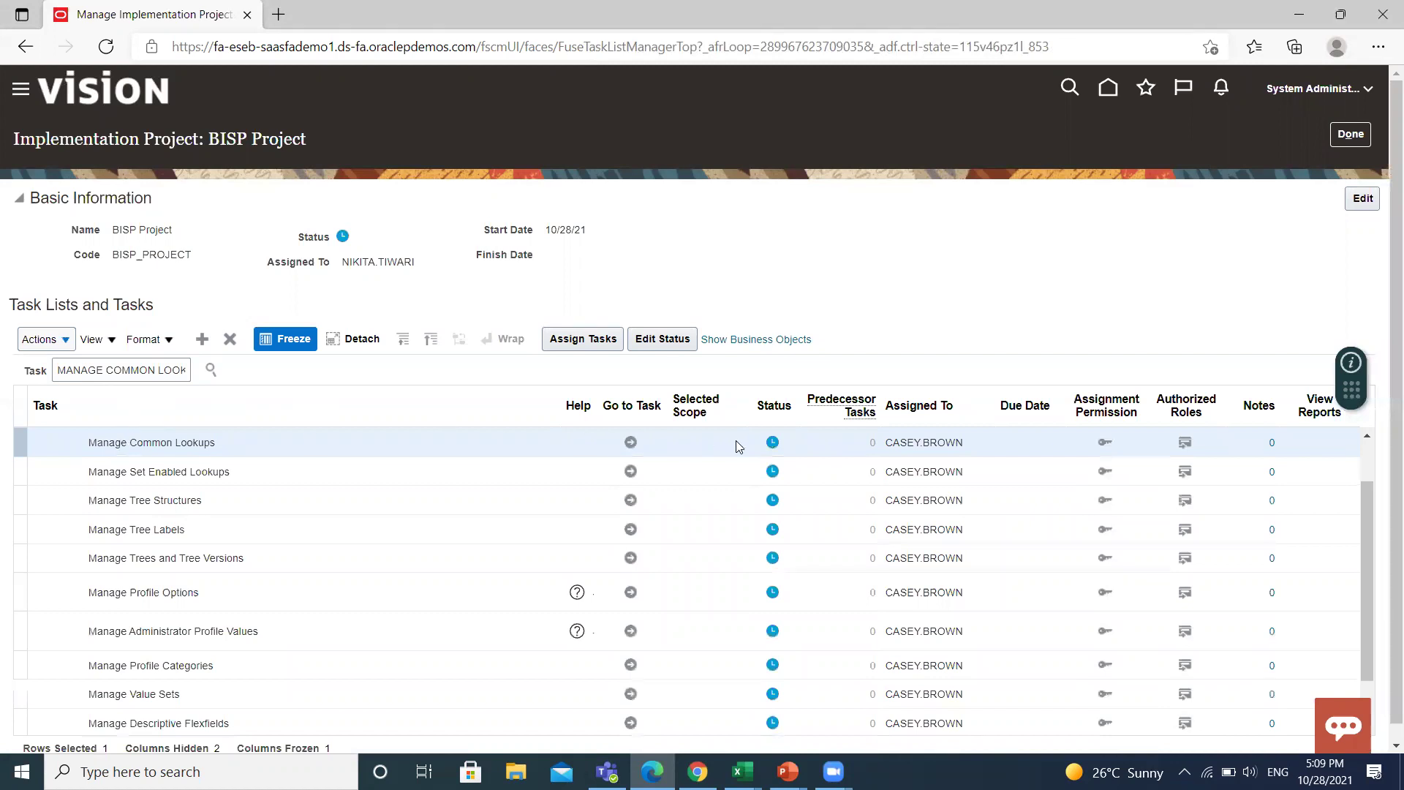
pyautogui.click(630, 441)
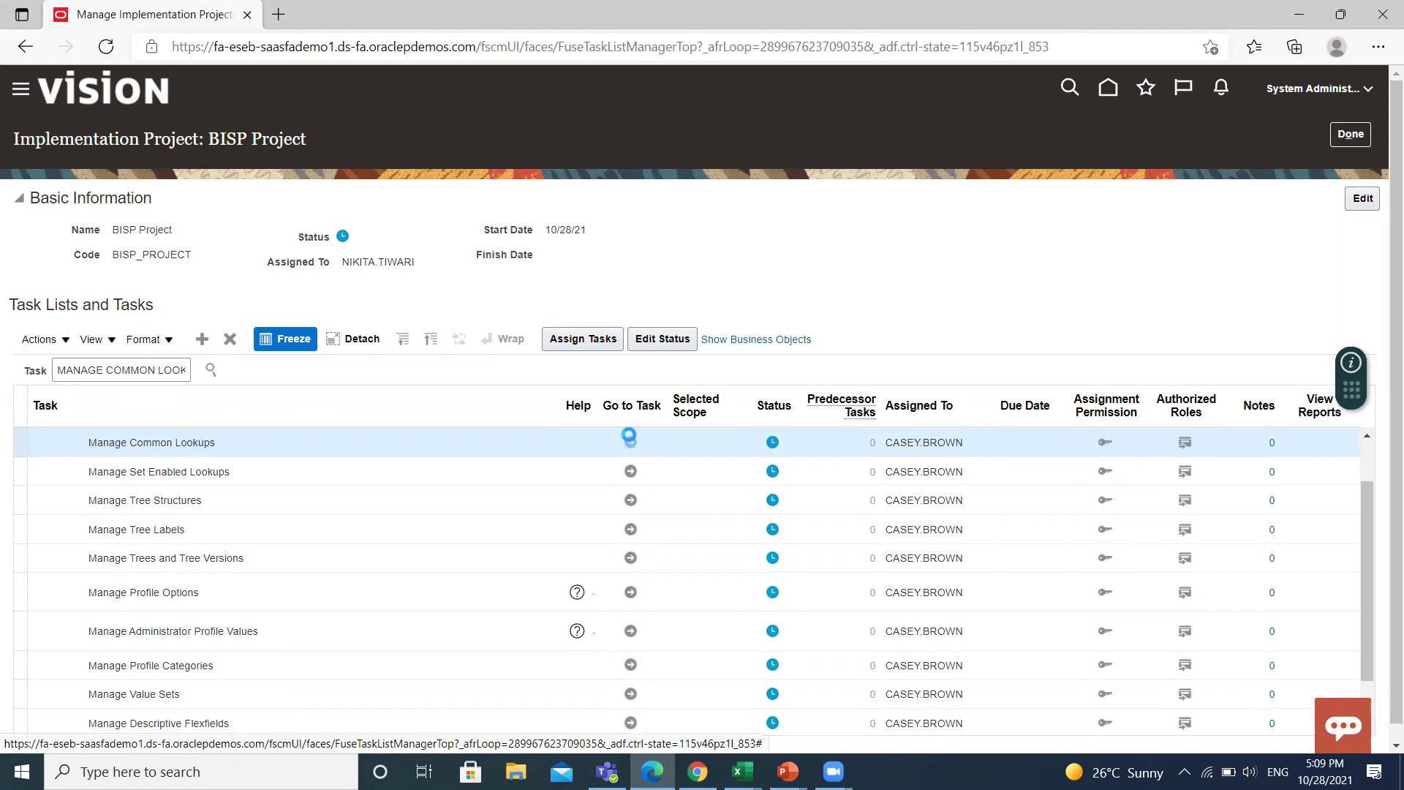
pyautogui.click(629, 438)
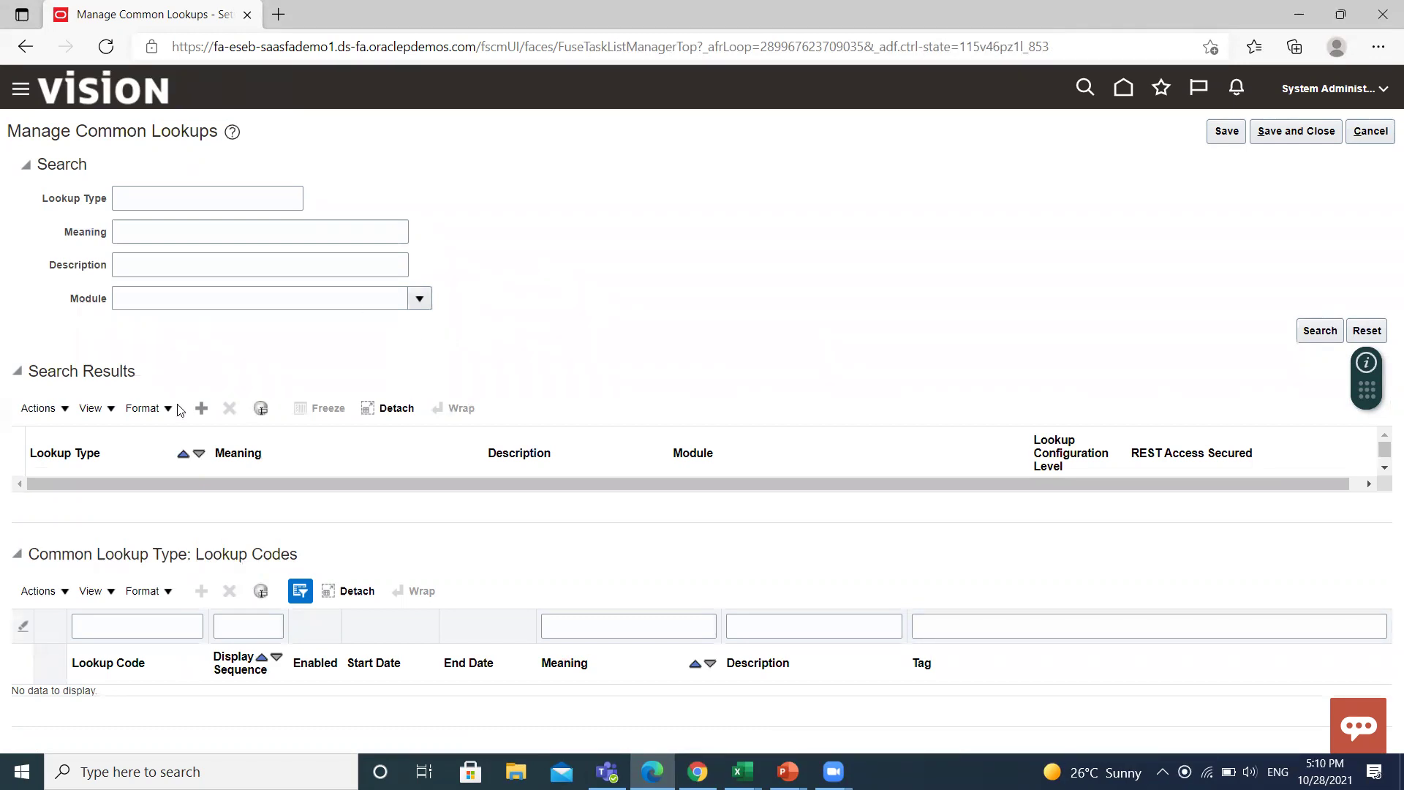
# Step: Add lookup type EMPLOYEE_CAT, meaning CONTRACT CATEGORY, description EMPLOYEE CONTRACT CATEGORY
pyautogui.click(204, 410)
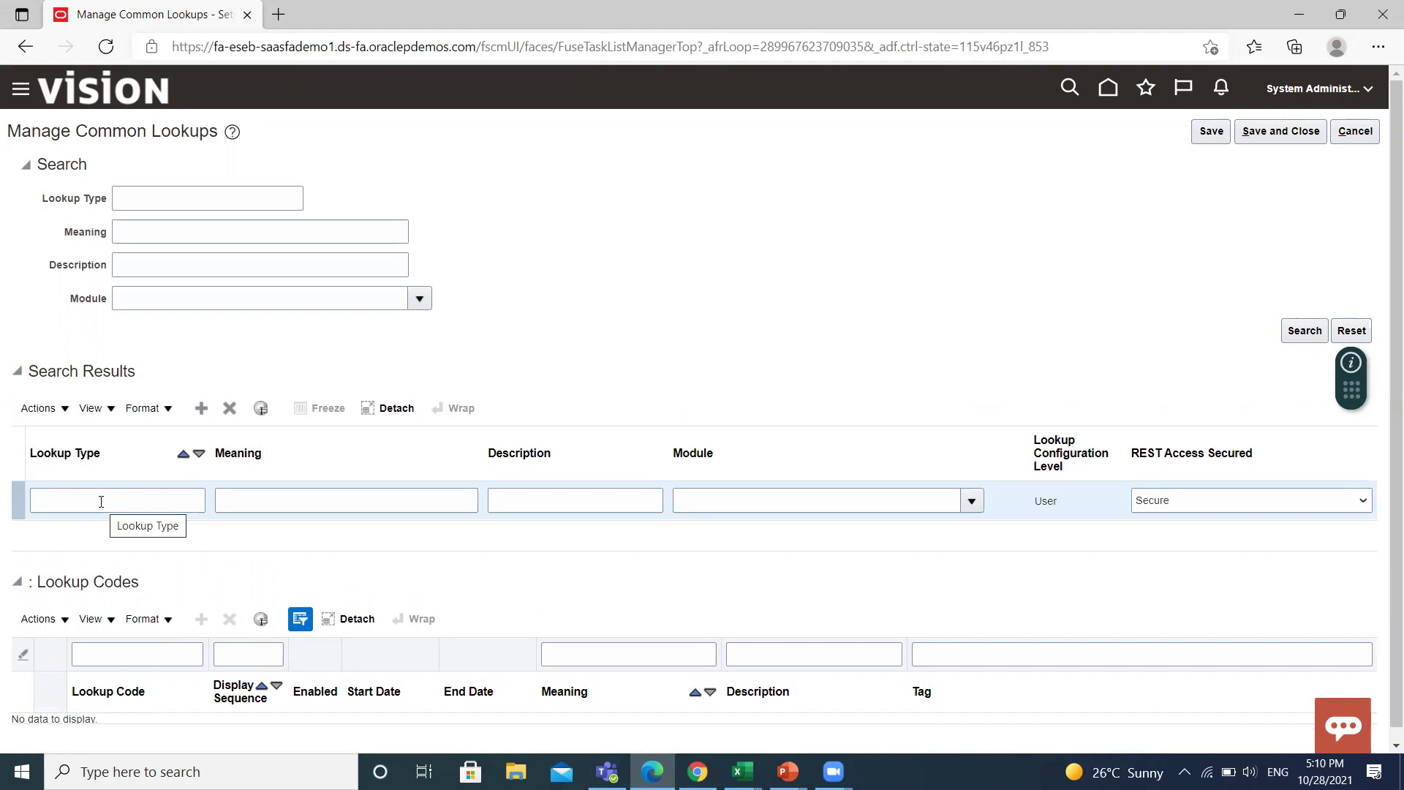
pyautogui.click(102, 501)
pyautogui.write('EMPLOYEE_')
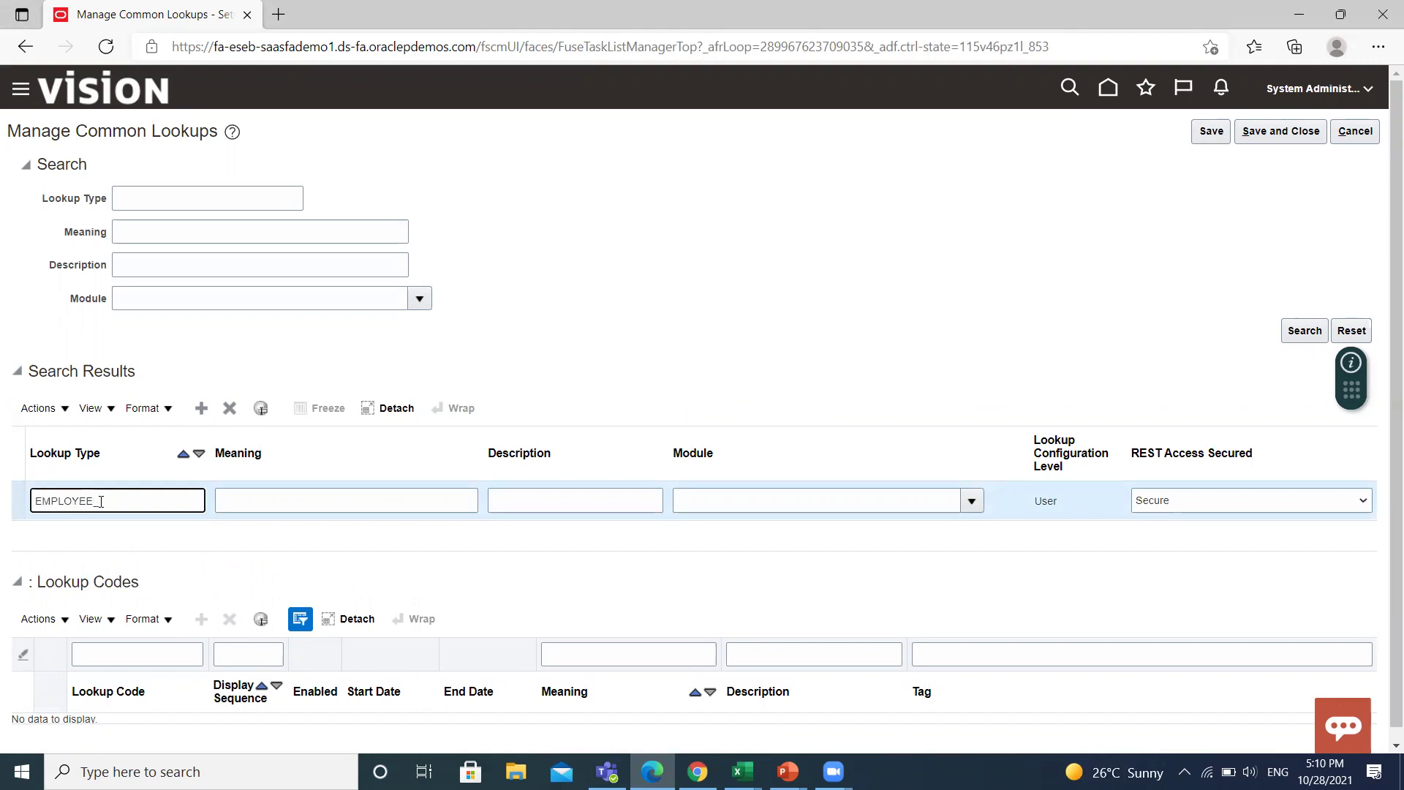
pyautogui.write('CAT')
pyautogui.click(255, 503)
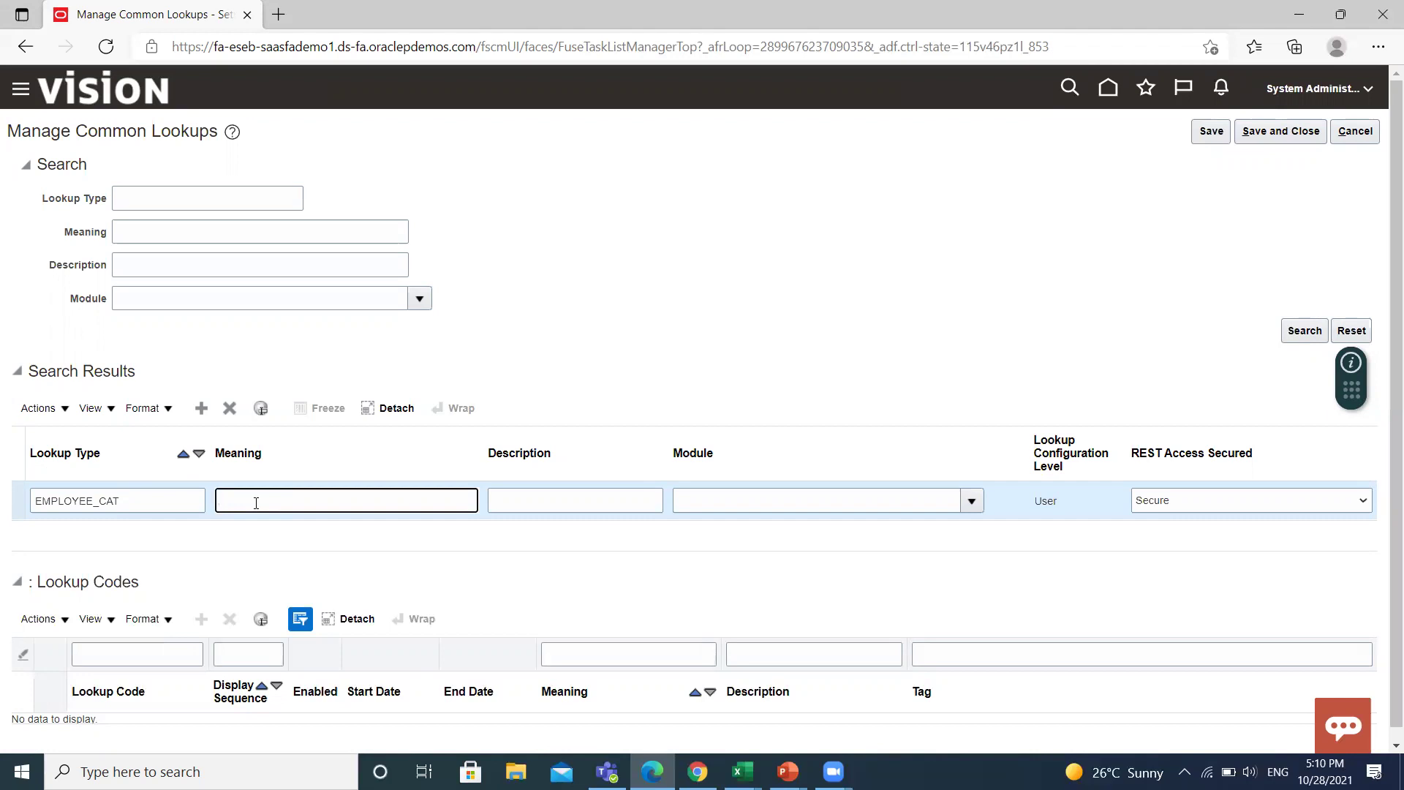
pyautogui.write('O')
pyautogui.press('BackSpace')
pyautogui.press('BackSpace')
pyautogui.write('CONTRACT ')
pyautogui.write('CATEGORY')
pyautogui.click(594, 505)
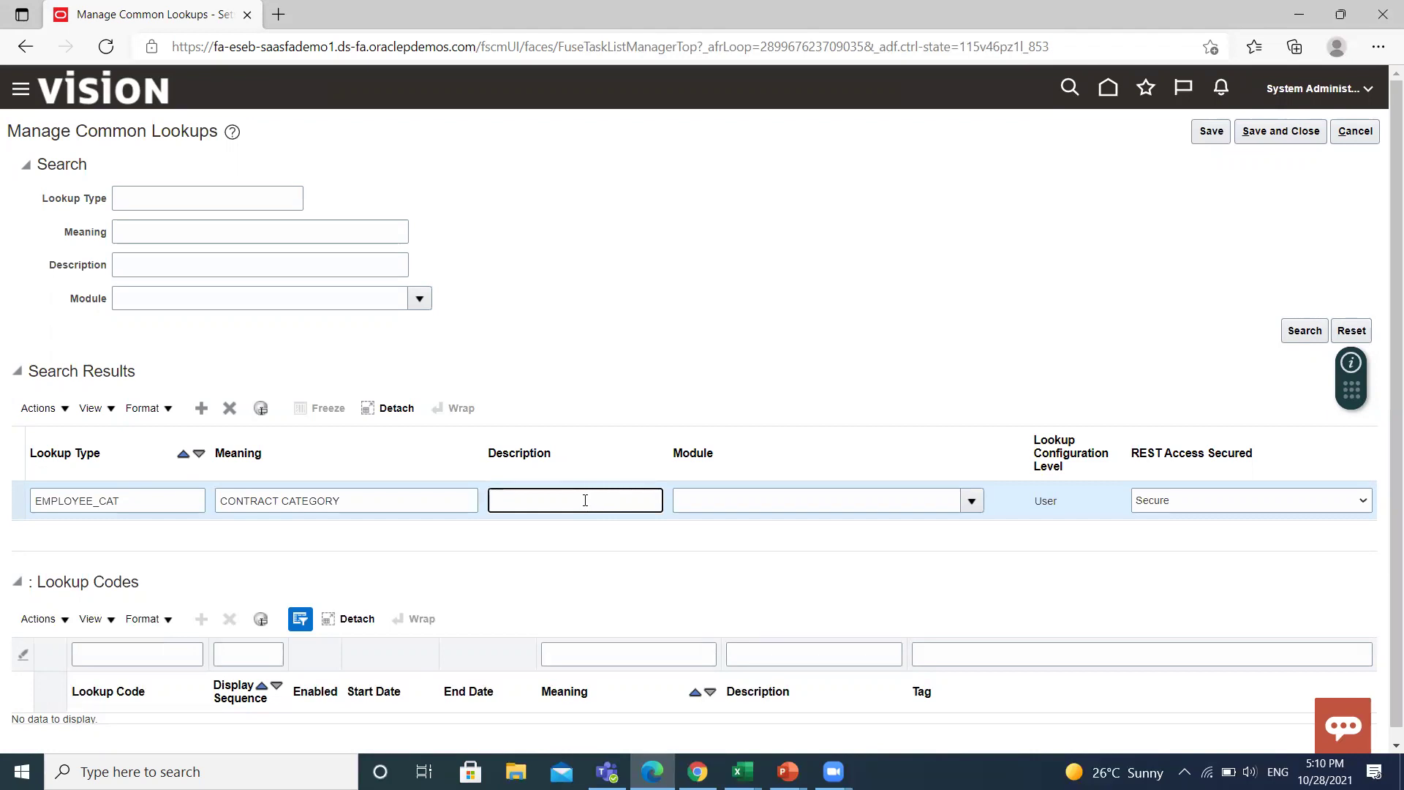
pyautogui.write('EMPLOYEE ')
pyautogui.write('C')
pyautogui.write('ONTRACT')
pyautogui.write(' CATEGORY')
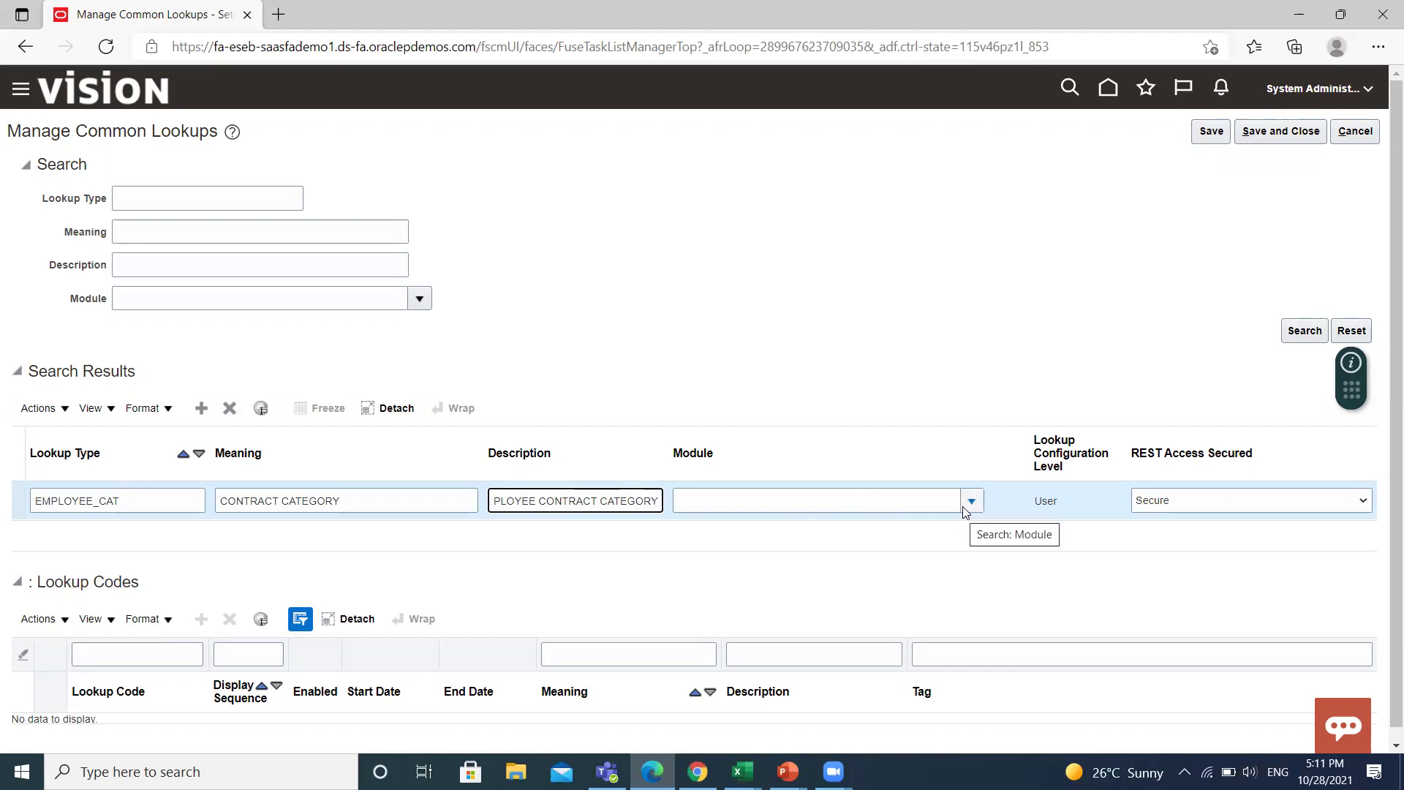
# Step: Search the modules for 'EMP' and set EMPLOYEE_CAT's module to Employment
pyautogui.click(962, 506)
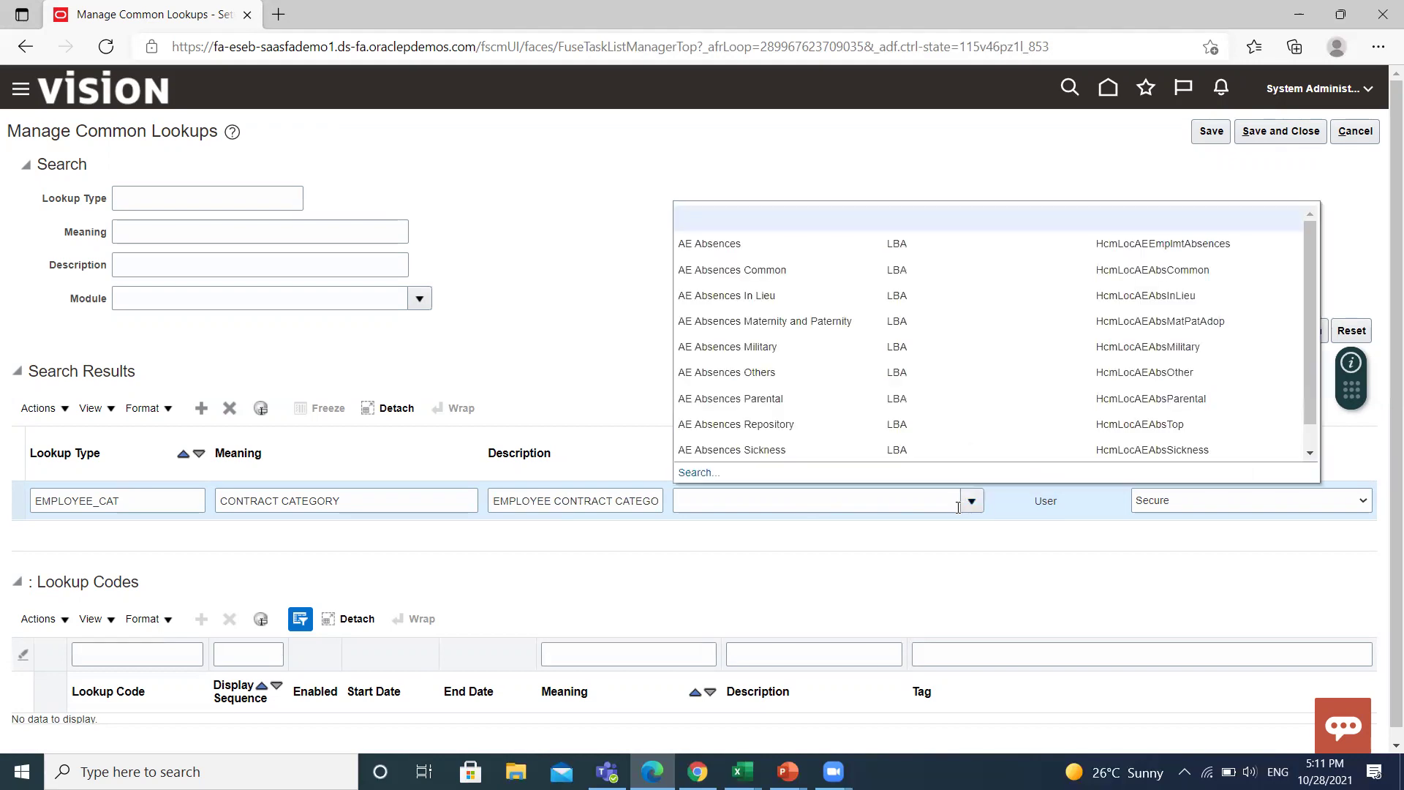
pyautogui.click(712, 472)
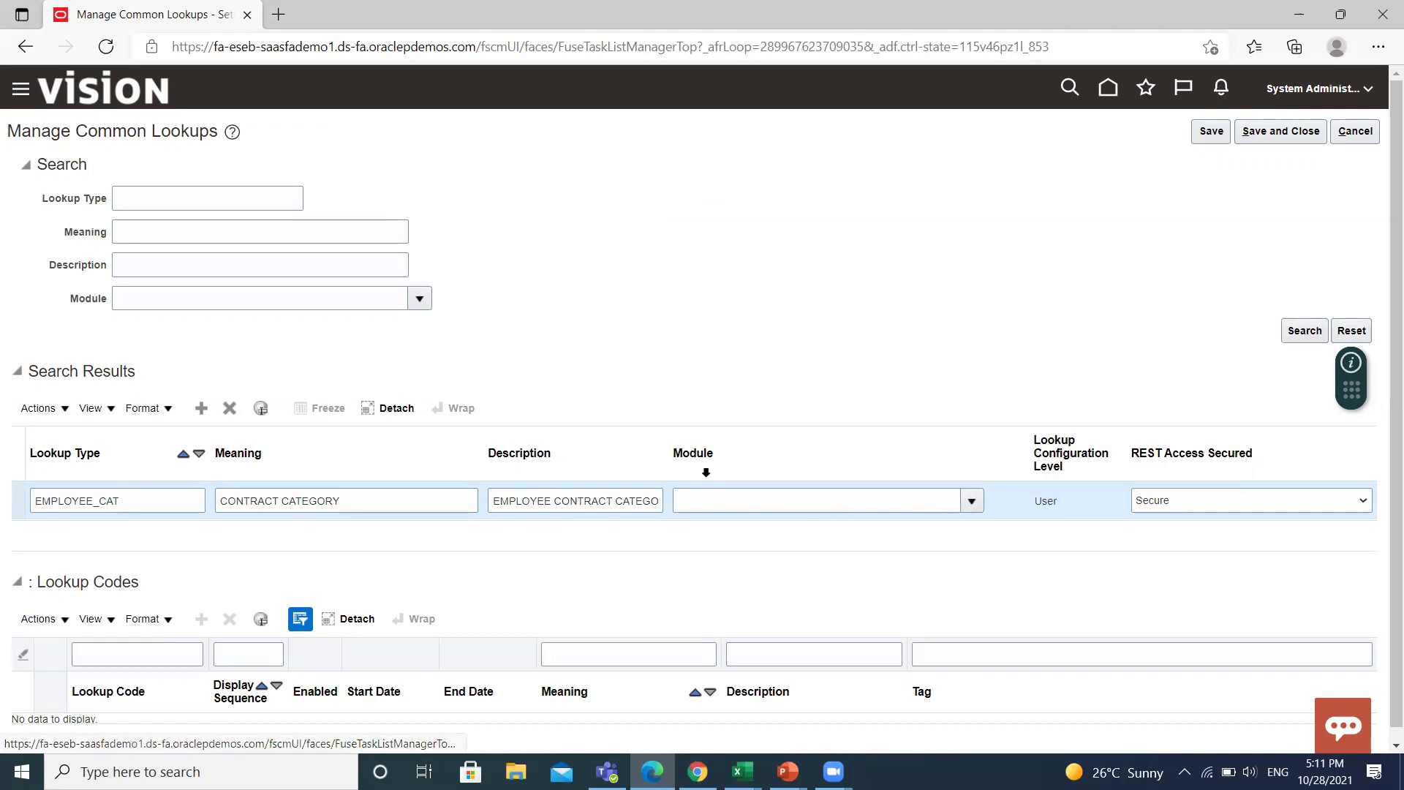
pyautogui.click(624, 379)
pyautogui.write('EMP')
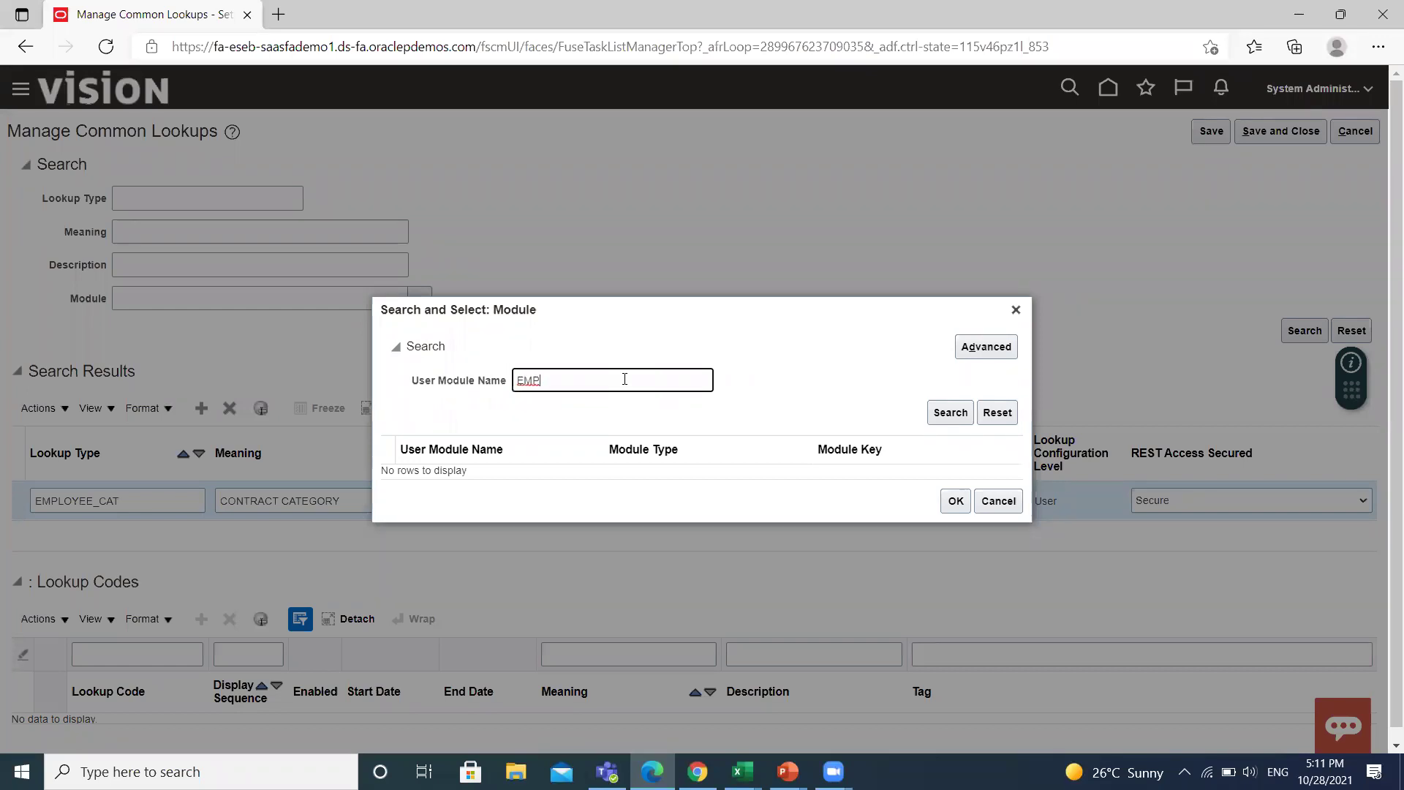
pyautogui.press('Return')
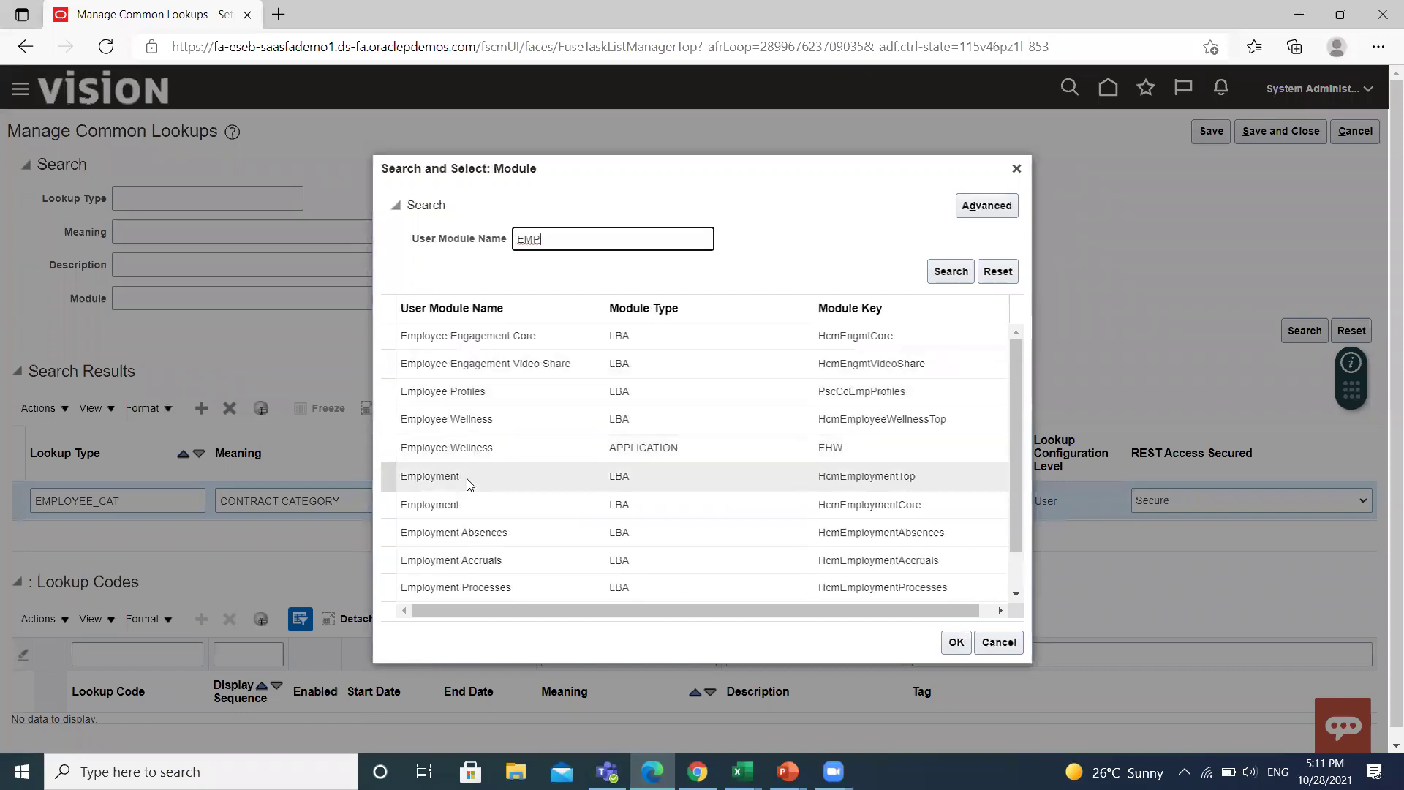
pyautogui.click(466, 484)
pyautogui.click(955, 642)
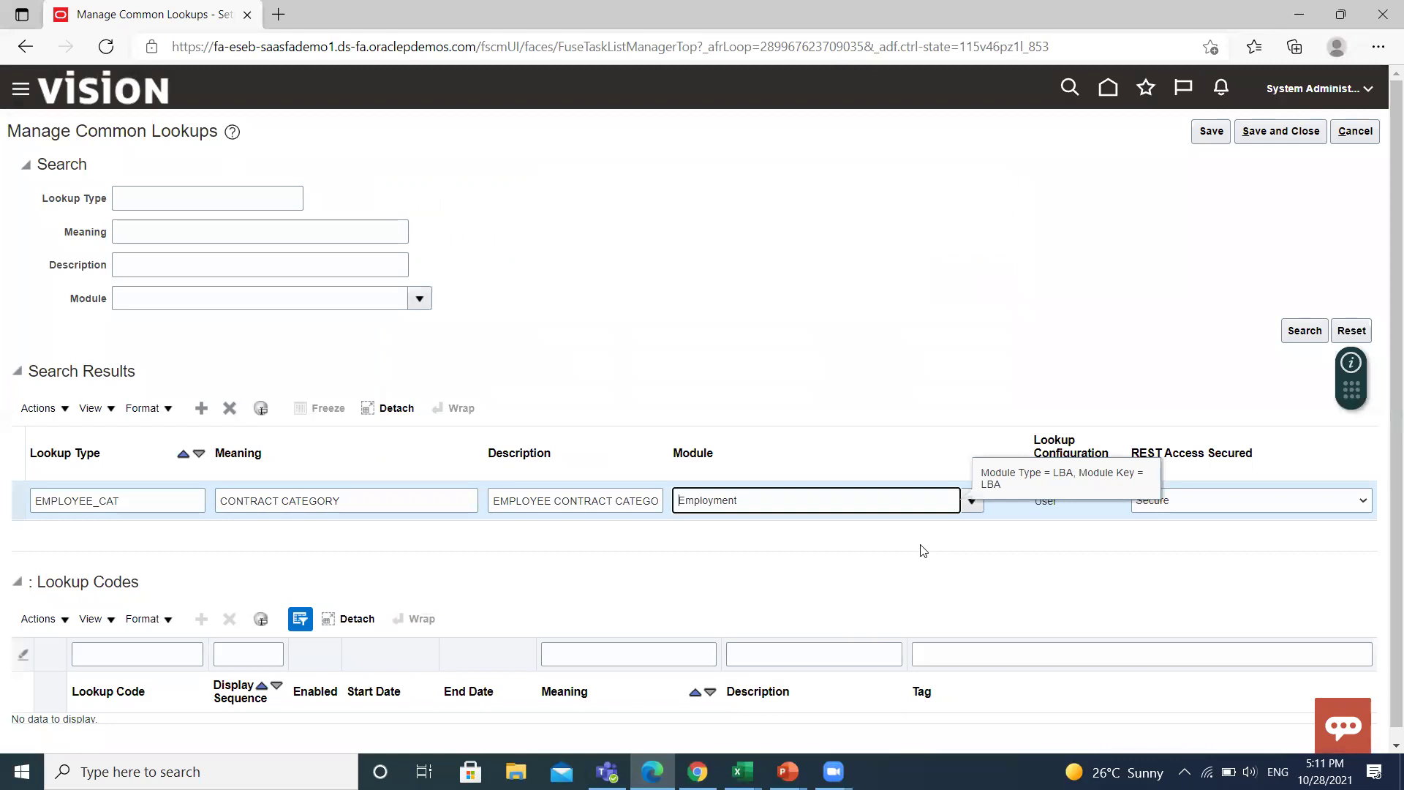
# Step: Save EMPLOYEE_CAT and add lookup code CON_EMP_FT with display sequence 1
pyautogui.click(1206, 143)
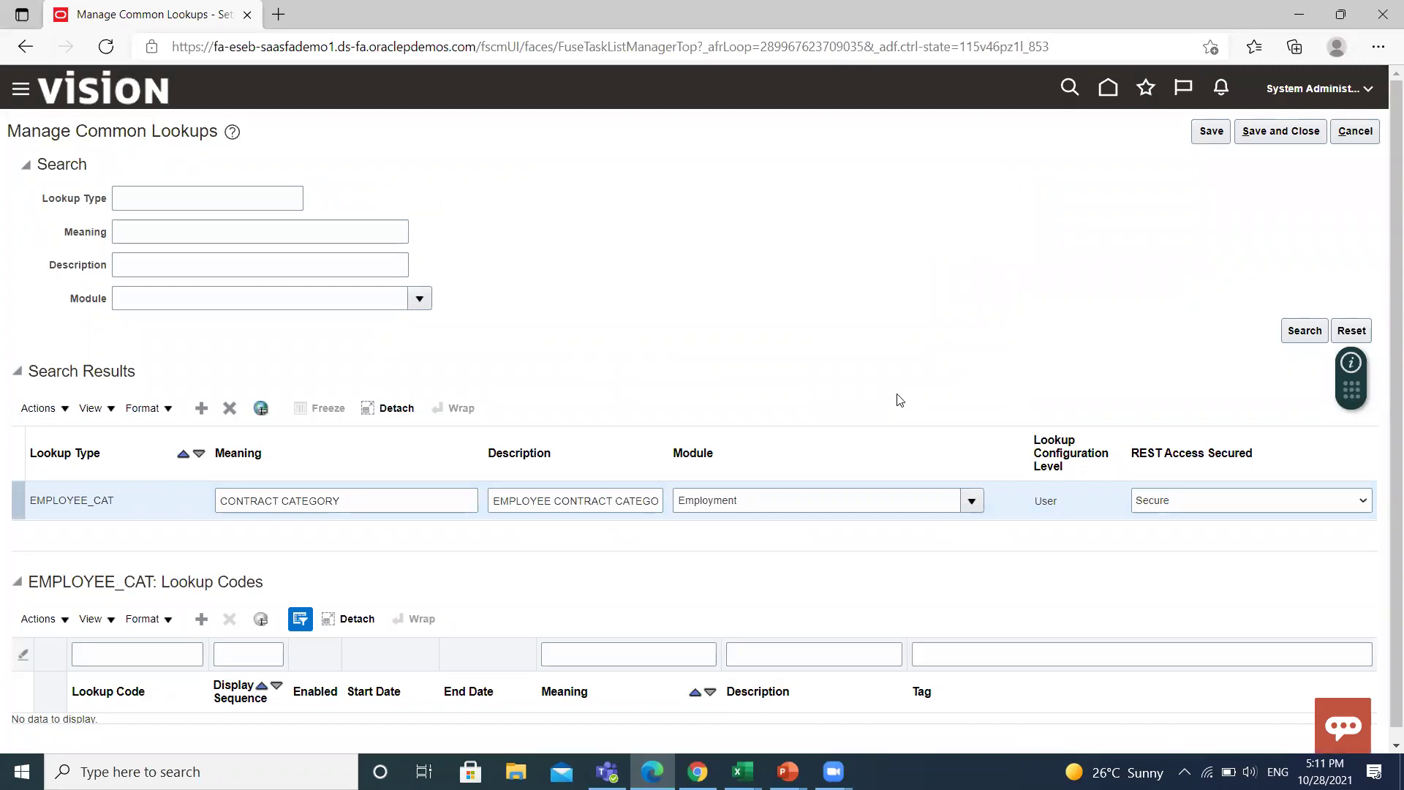
pyautogui.scroll(-1, 901, 417)
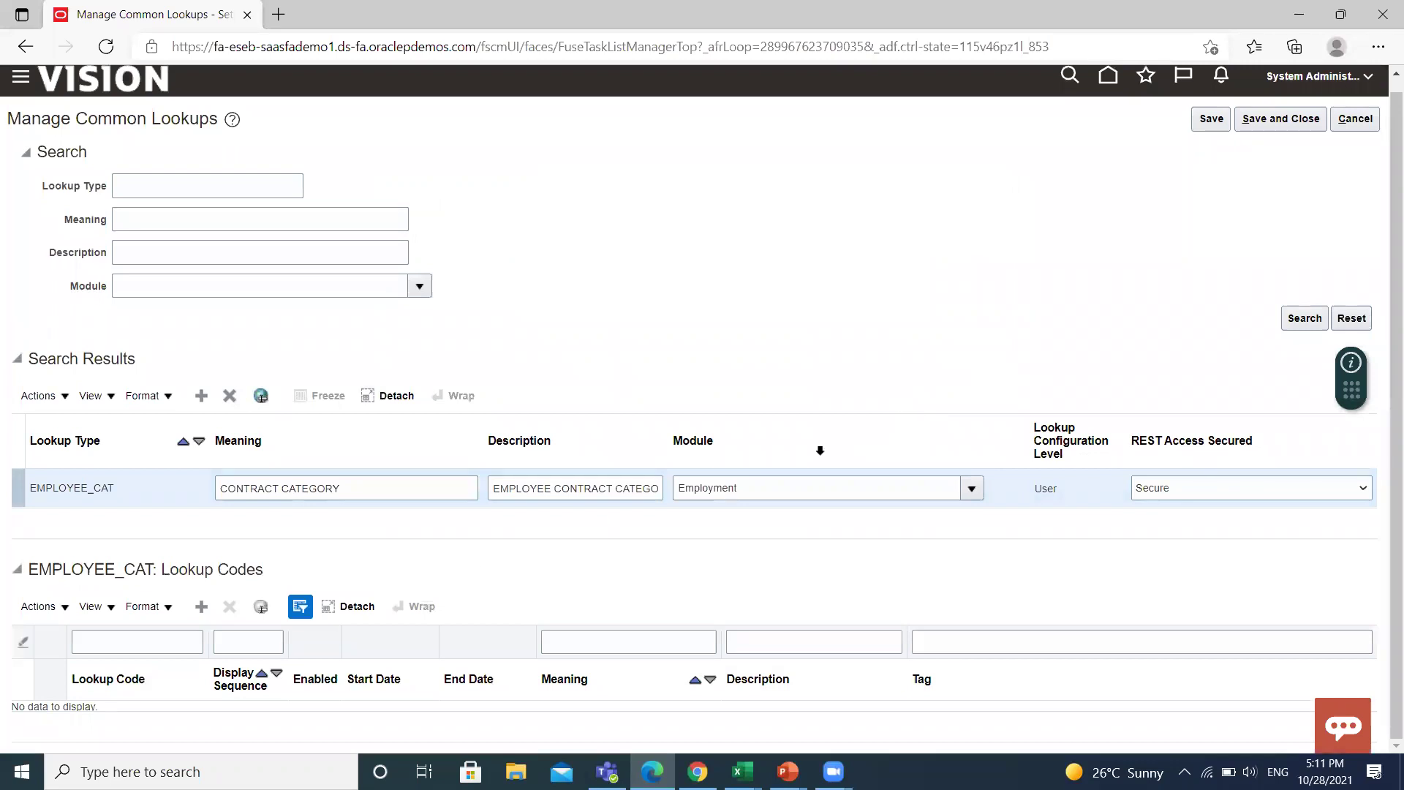
pyautogui.click(206, 601)
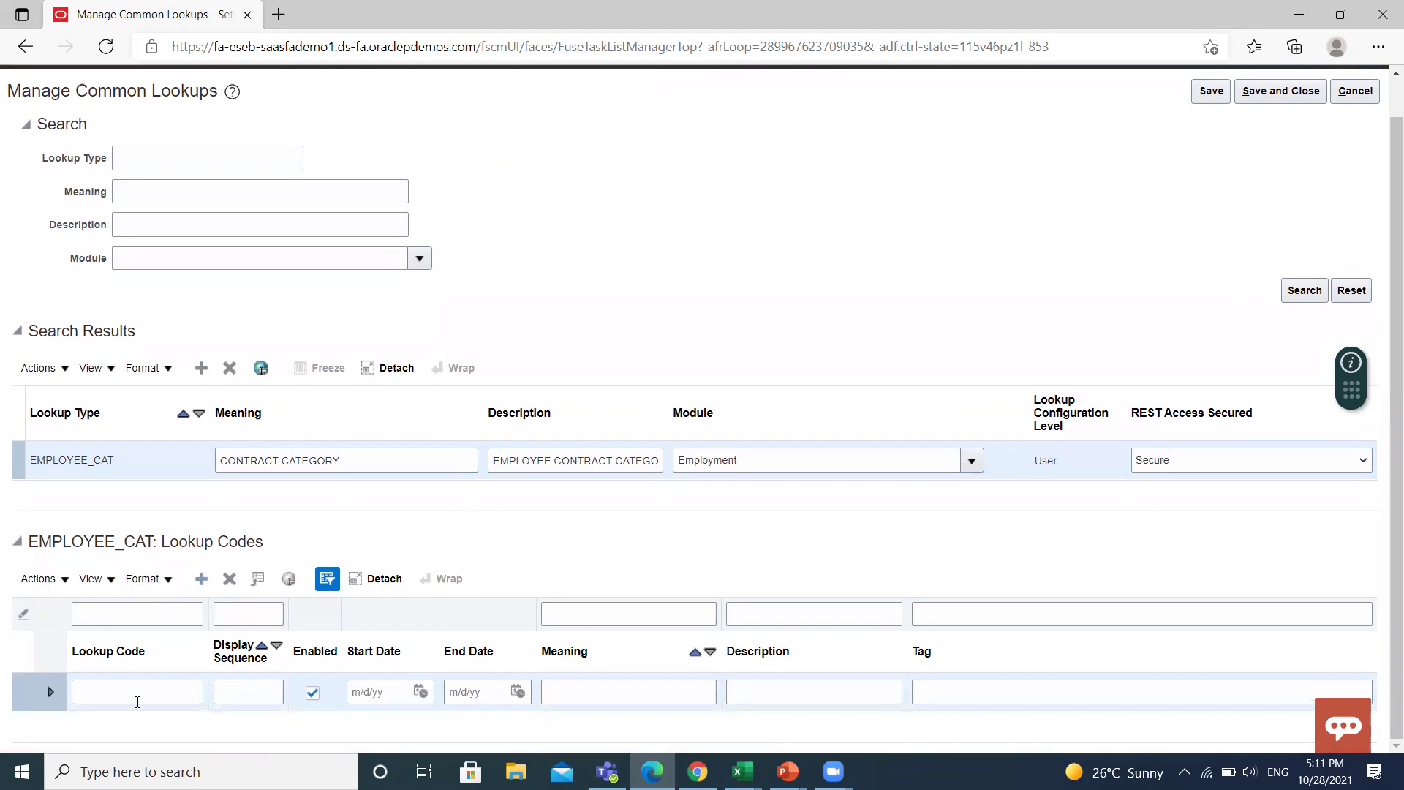
pyautogui.click(139, 695)
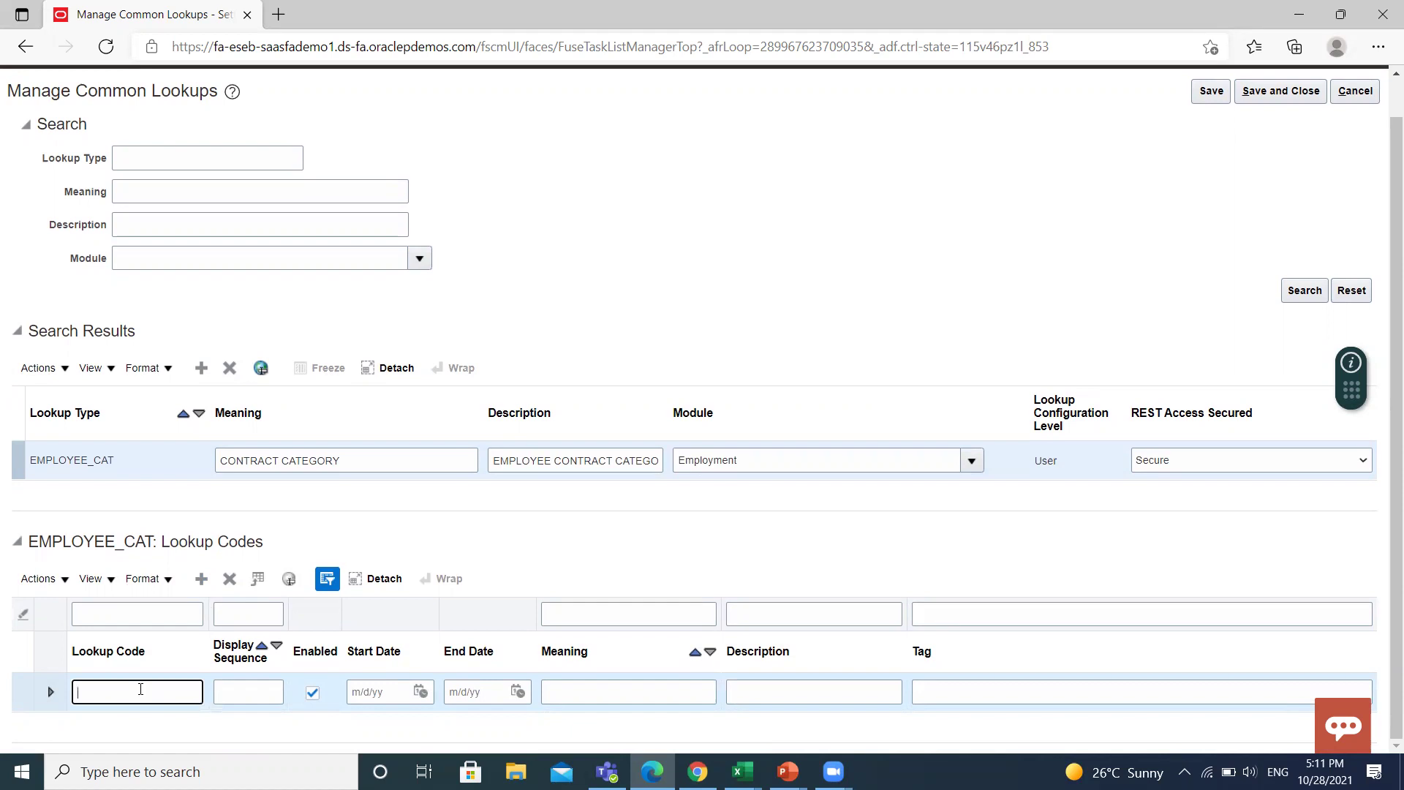
pyautogui.write('CON')
pyautogui.write('_')
pyautogui.write('EMP')
pyautogui.write('_')
pyautogui.write('FT')
pyautogui.click(265, 688)
pyautogui.write('1')
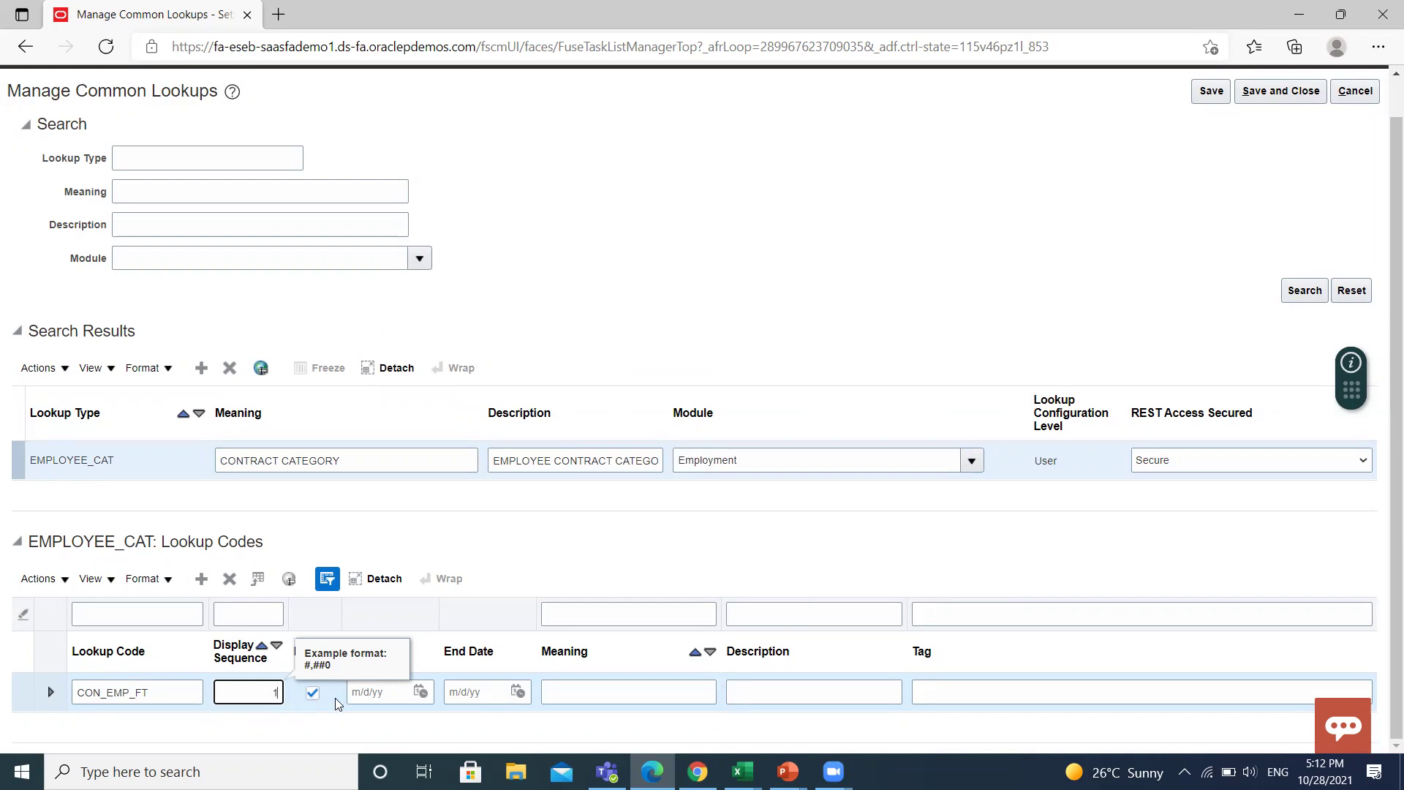
pyautogui.click(337, 703)
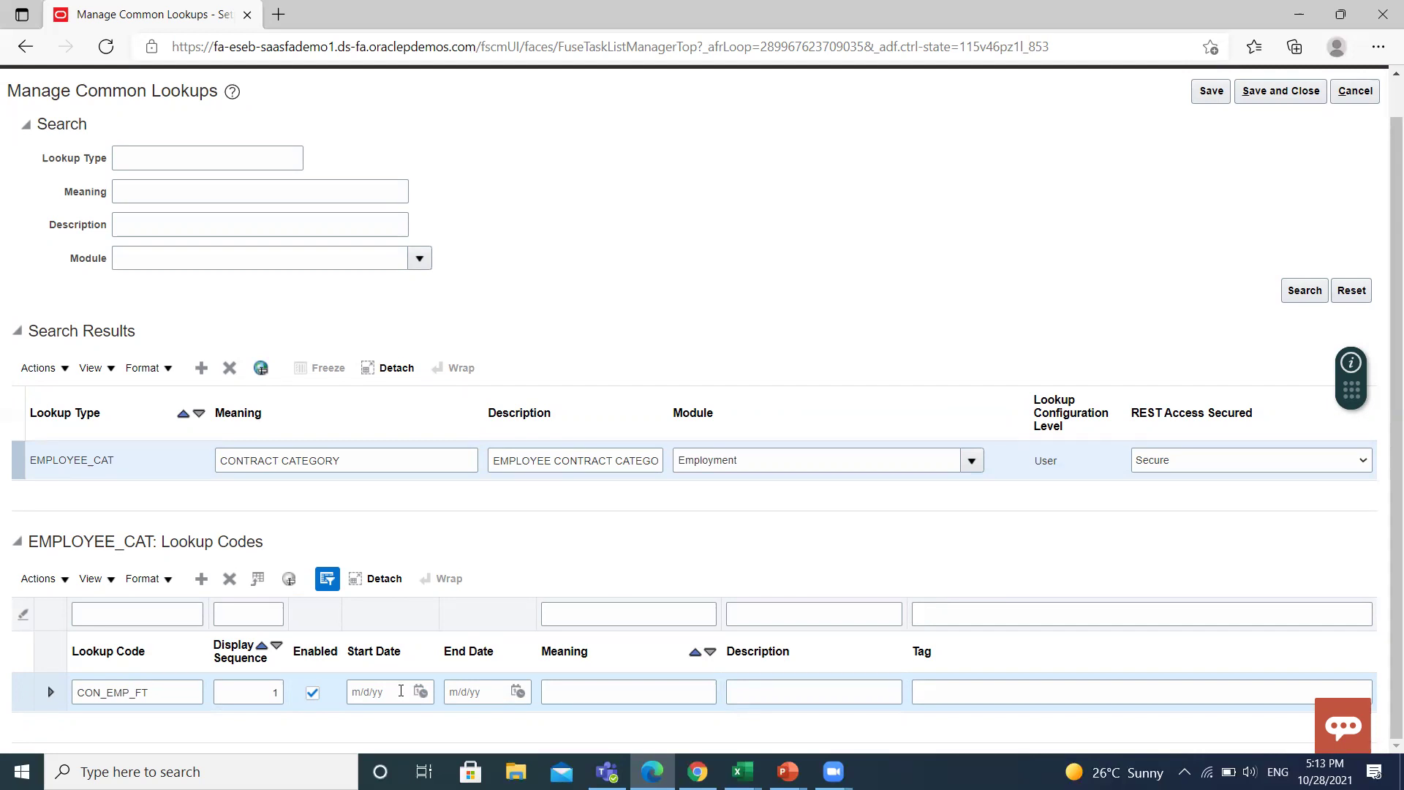
# Step: Enter 'Full Time Contract Worker' as CON_EMP_FT's meaning, then select and copy that text
pyautogui.click(632, 690)
pyautogui.write('F')
pyautogui.write('ull ')
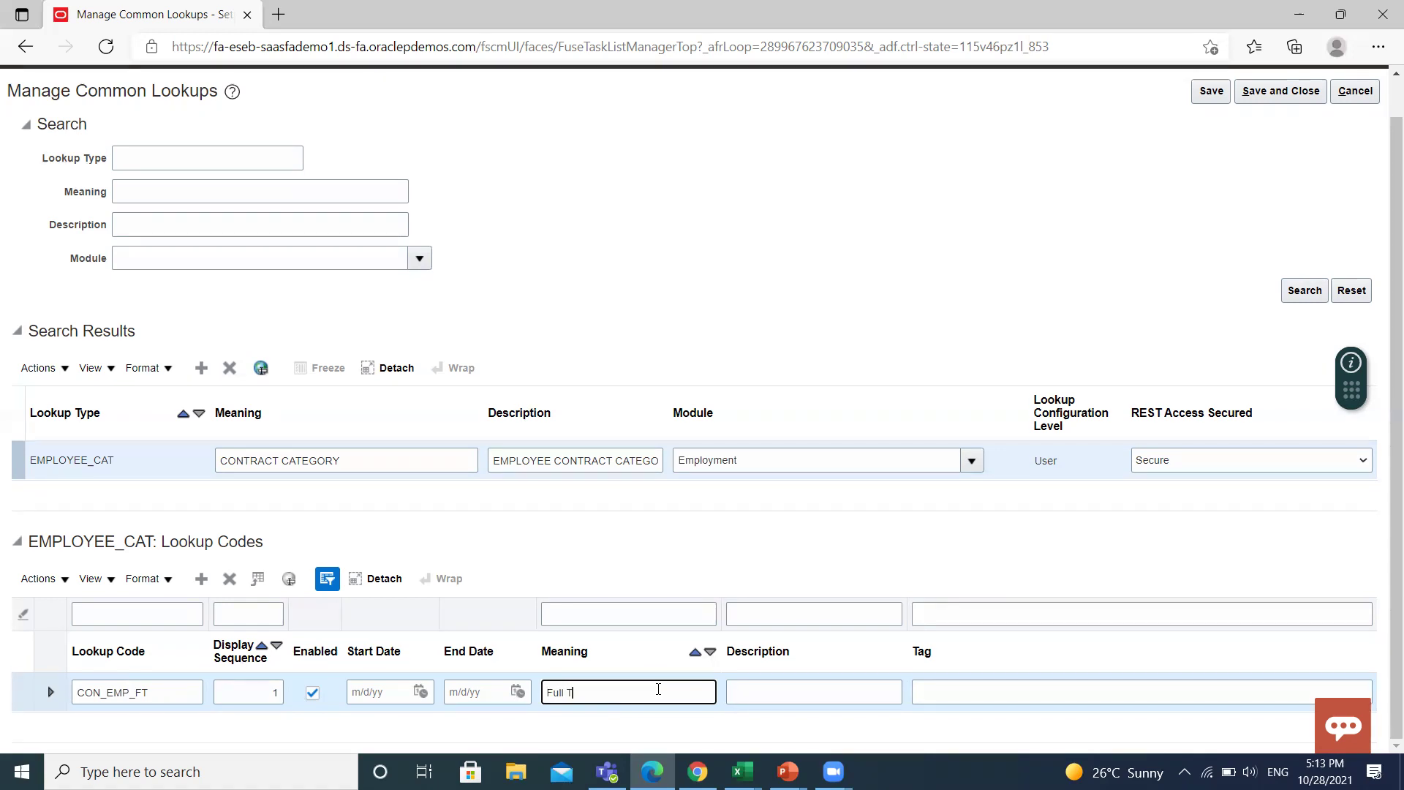
pyautogui.write('T')
pyautogui.write('ime Contract ')
pyautogui.write('Work')
pyautogui.write('er')
pyautogui.click(762, 693)
pyautogui.click(547, 693)
pyautogui.click(518, 723)
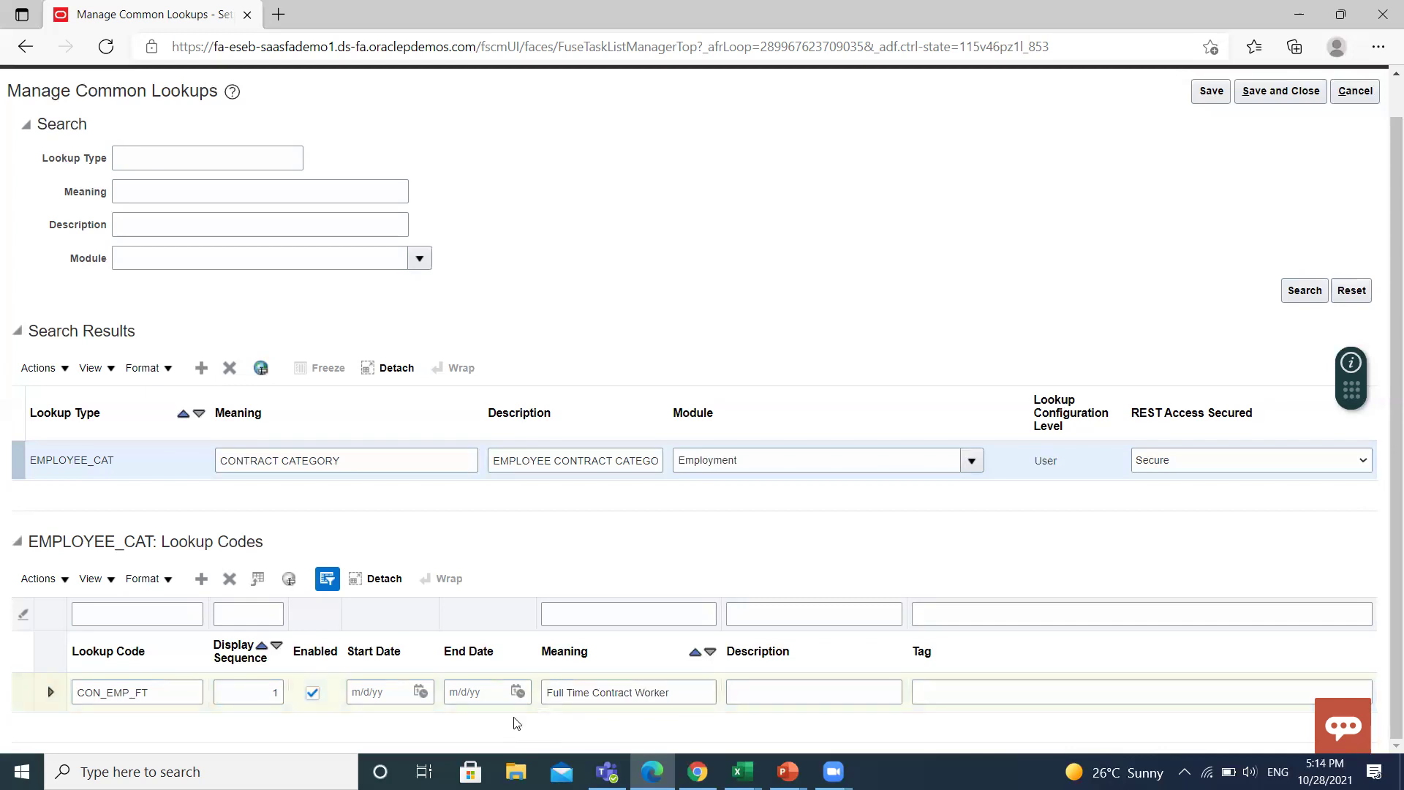
pyautogui.click(578, 691)
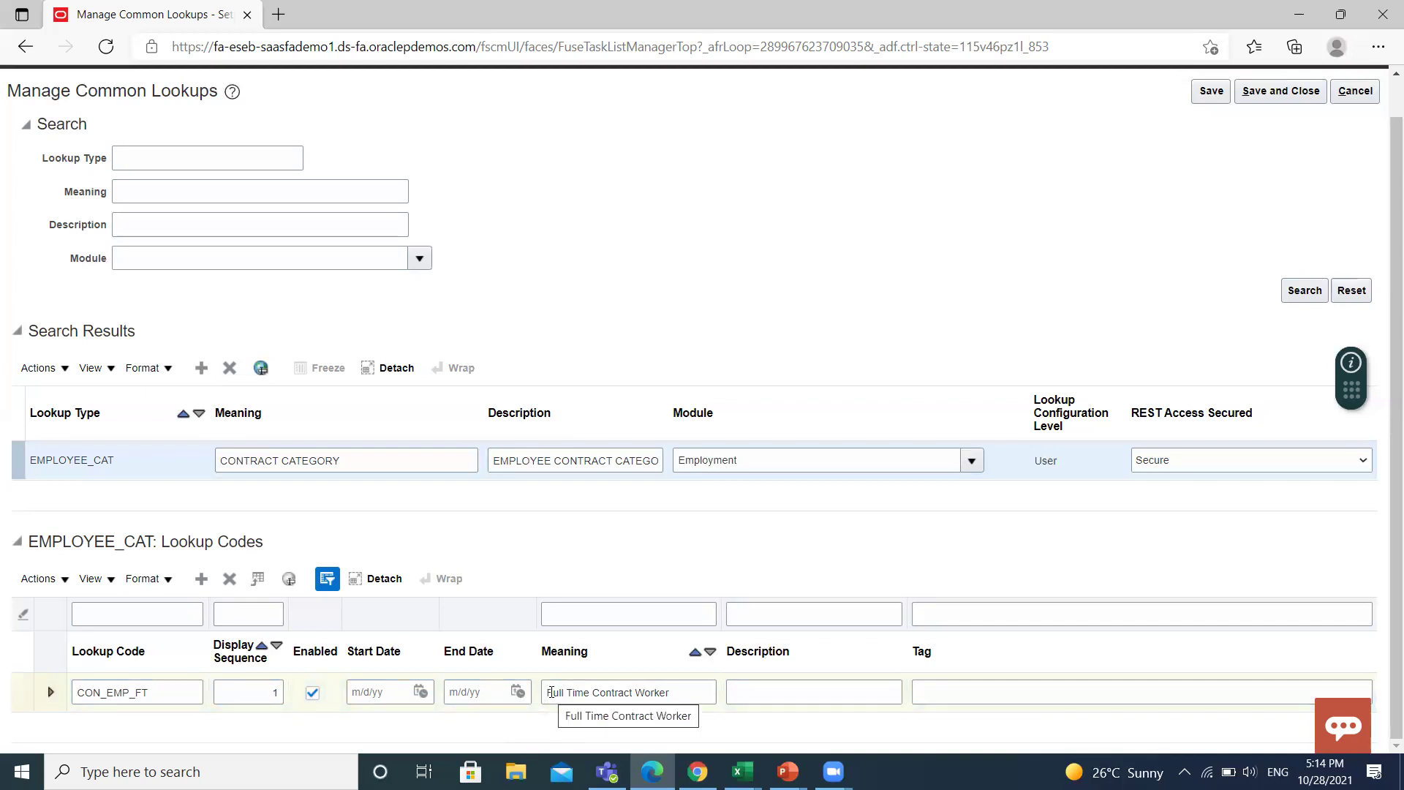
pyautogui.moveTo(547, 692); pyautogui.dragTo(712, 692)
pyautogui.hotkey('ctrl', 'c')
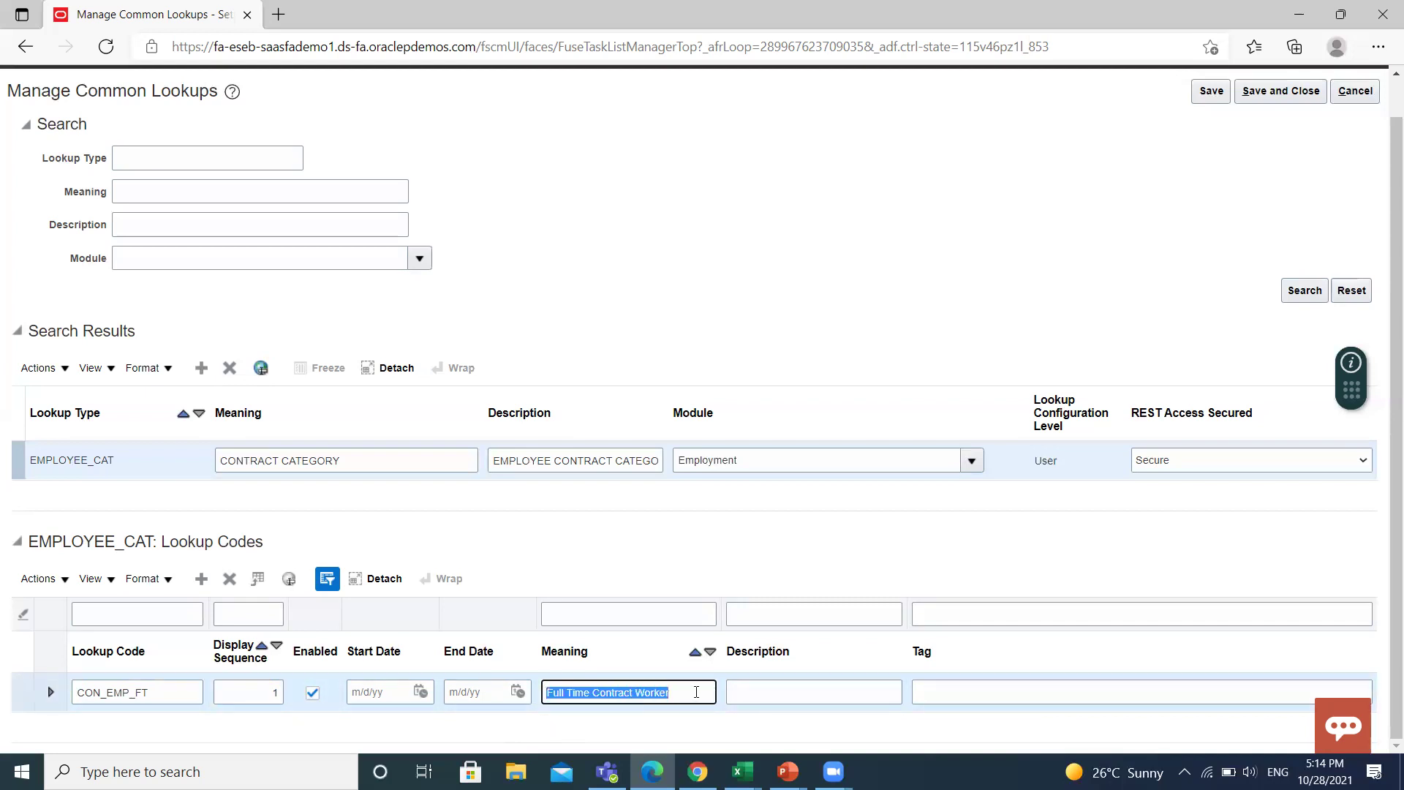
# Step: Paste 'Full Time Contract Worker' as CON_EMP_FT's description and leave its tag blank
pyautogui.click(794, 688)
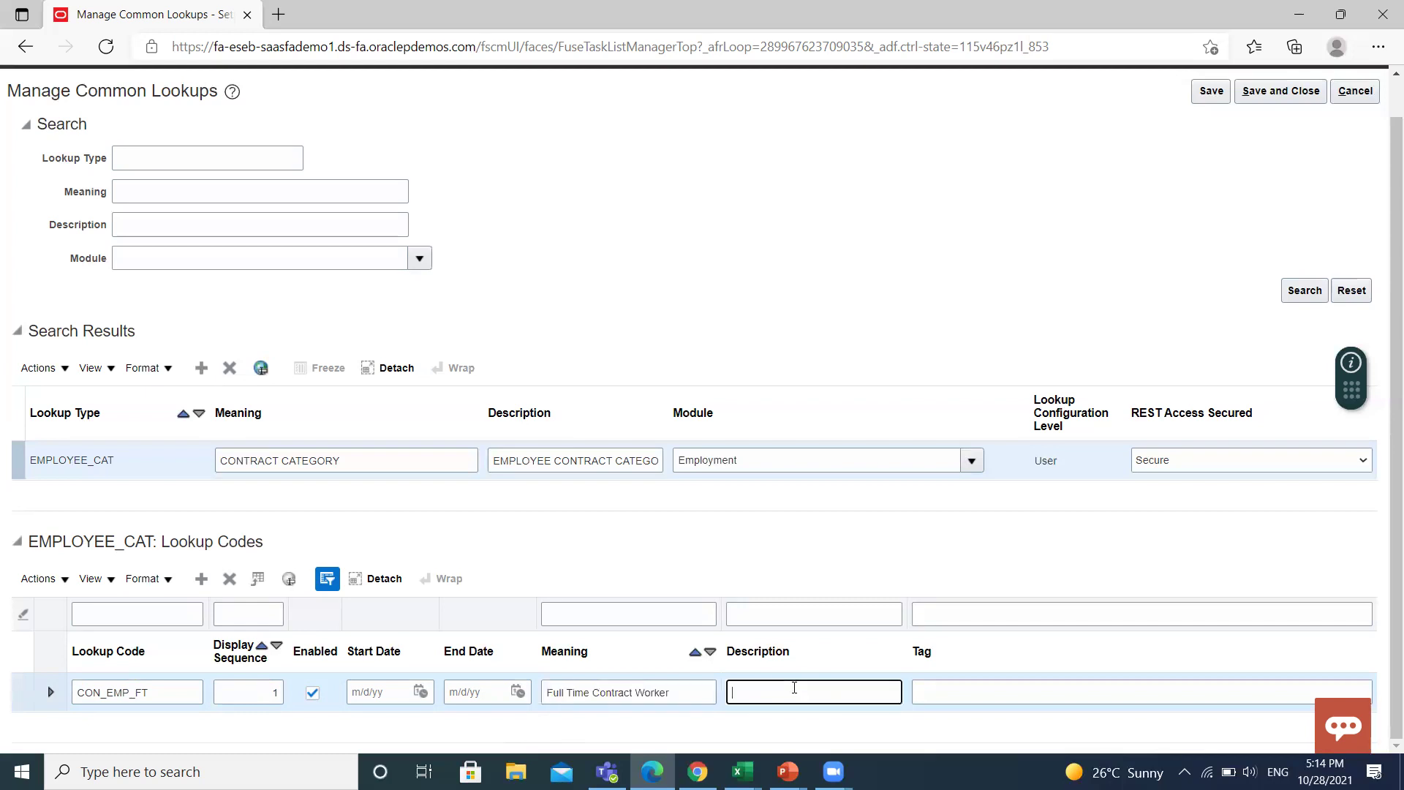
pyautogui.hotkey('ctrl', 'v')
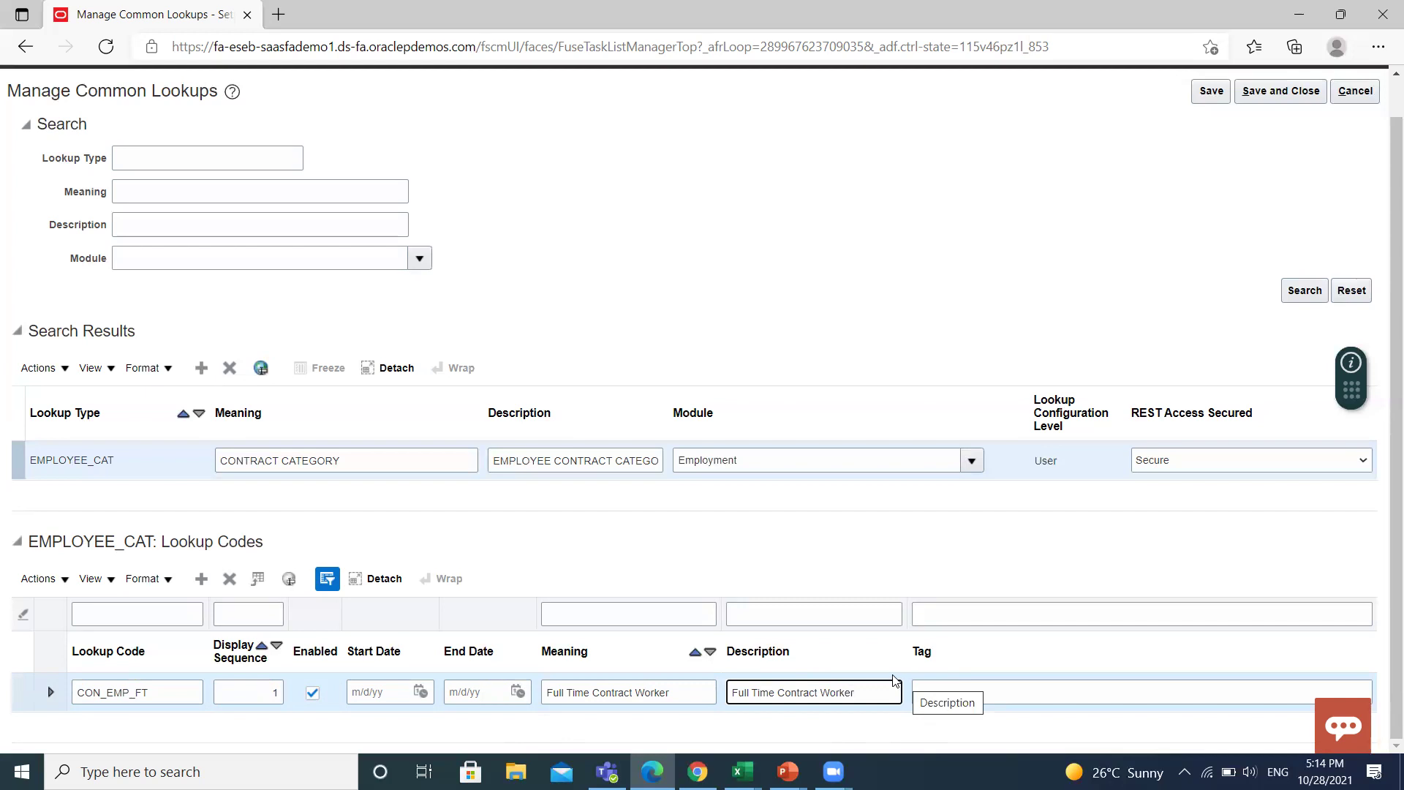
pyautogui.click(915, 694)
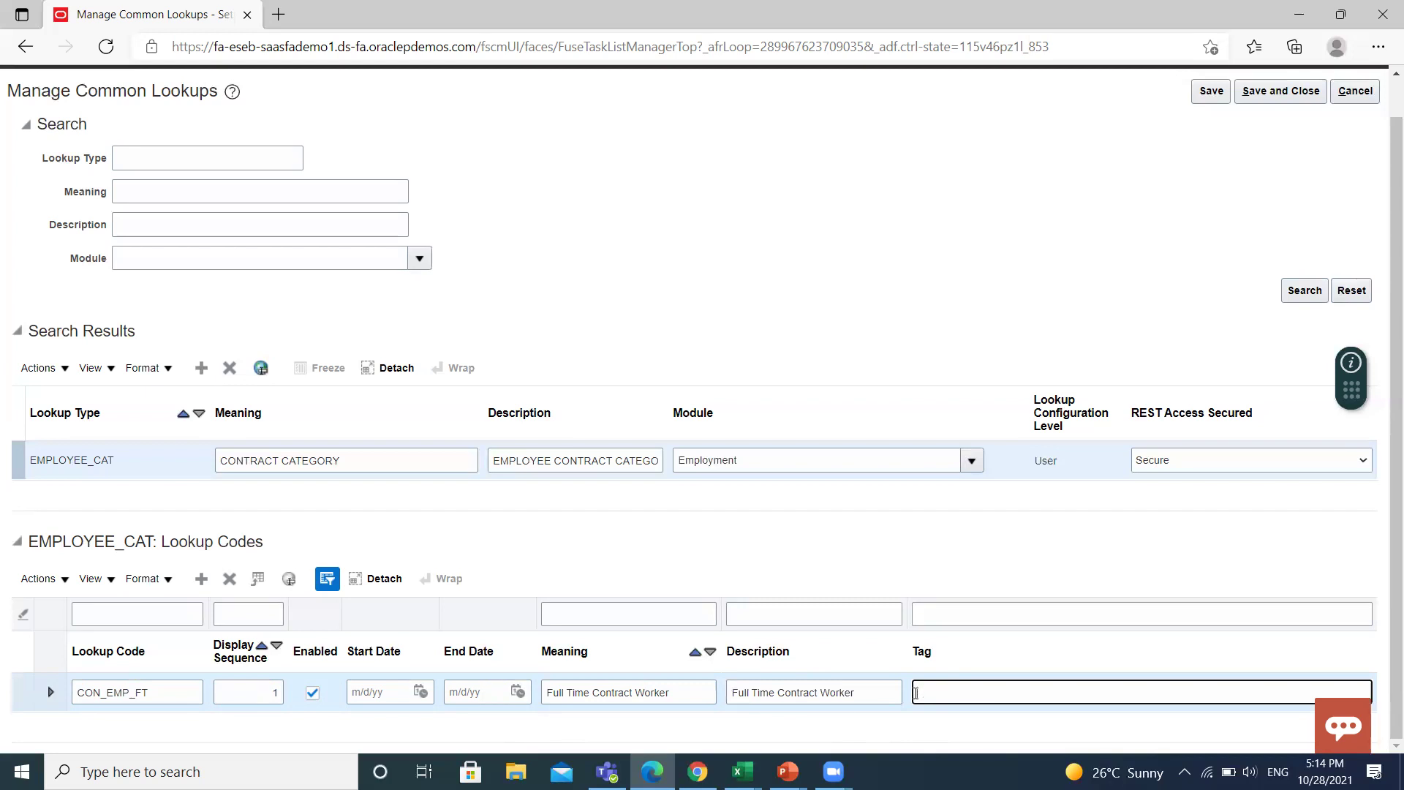
pyautogui.write('IN')
pyautogui.press('BackSpace')
# Step: Add lookup code CON_EMP_PT with sequence 2 and meaning 'Part Time Contract Worker', then copy the meaning
pyautogui.click(203, 579)
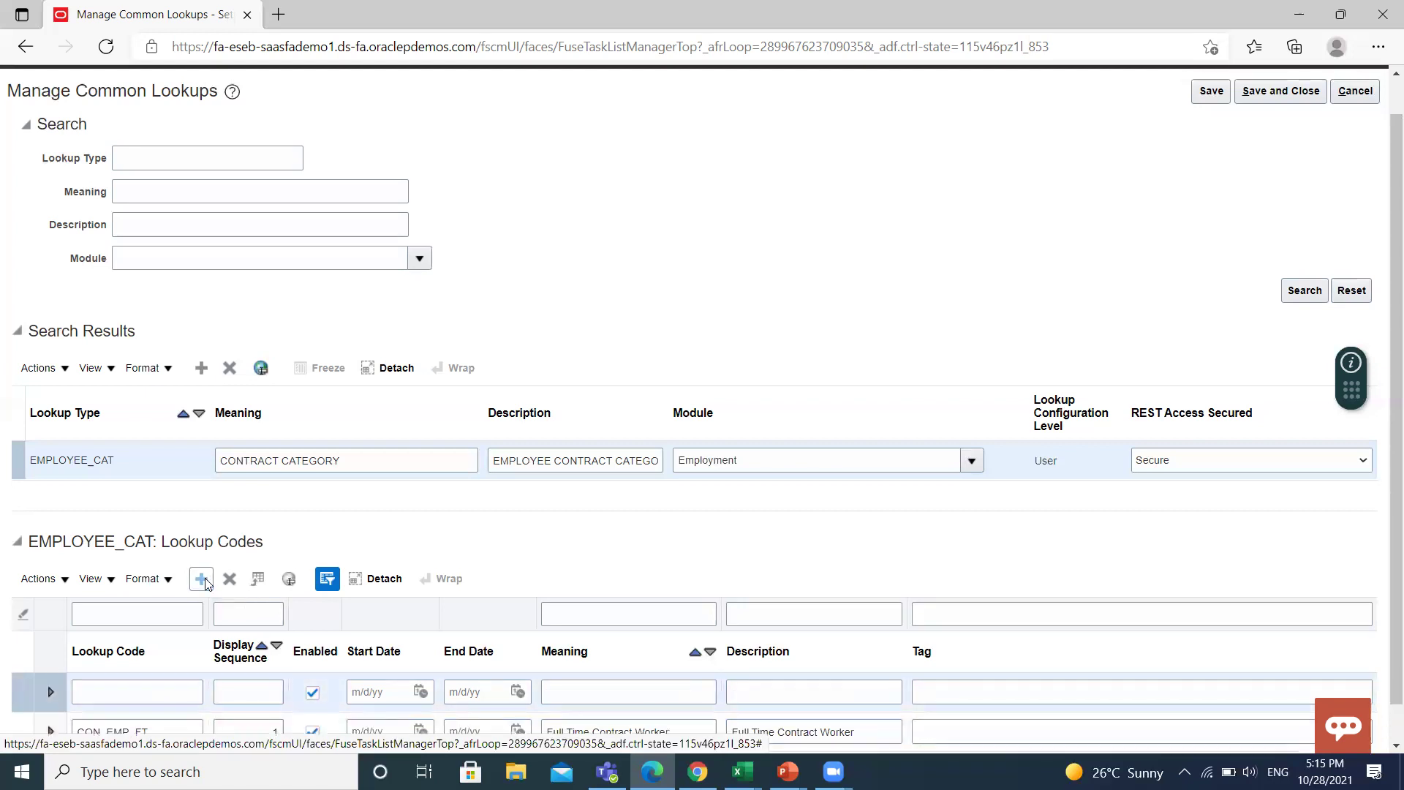
pyautogui.click(119, 693)
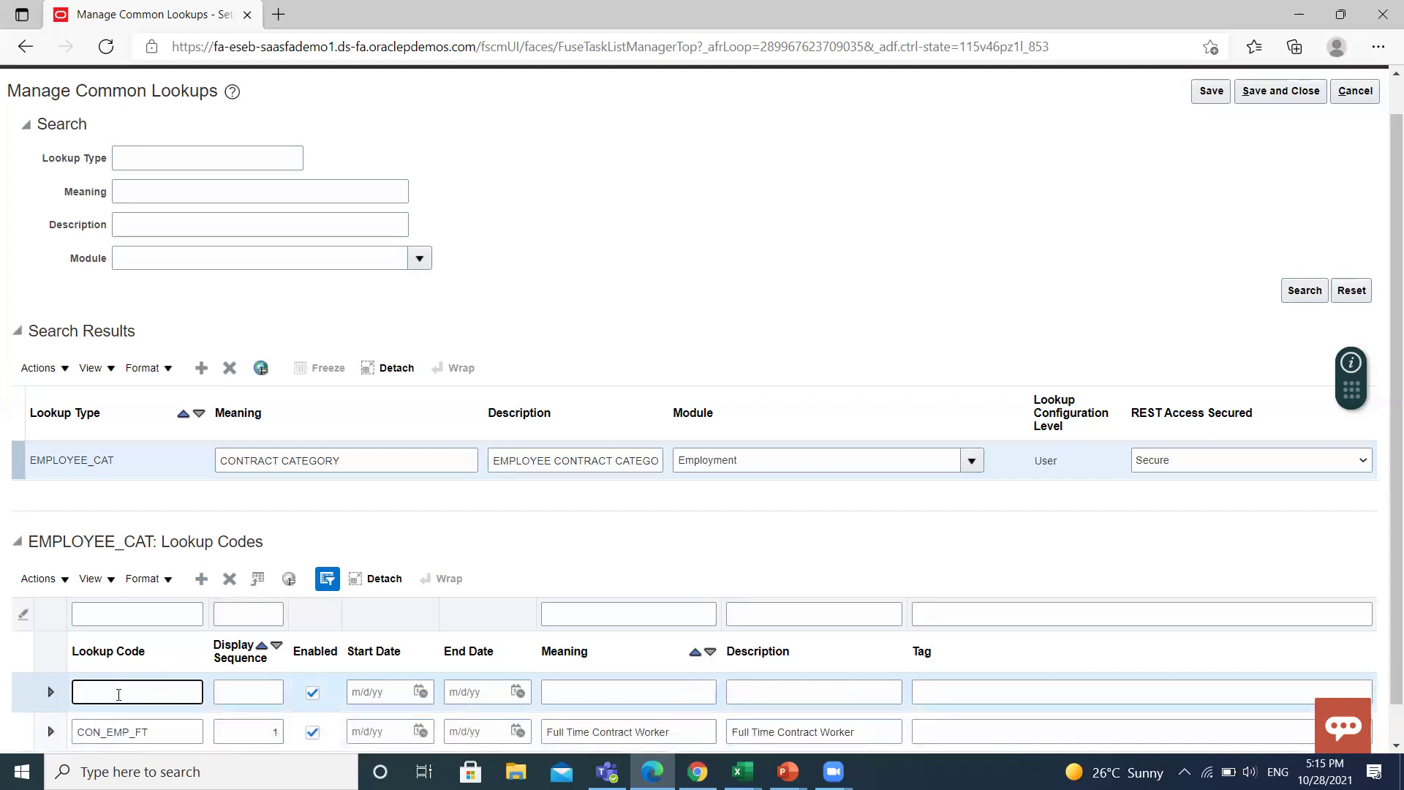
pyautogui.write('CON_EMP')
pyautogui.write('_PT')
pyautogui.click(254, 692)
pyautogui.write('2')
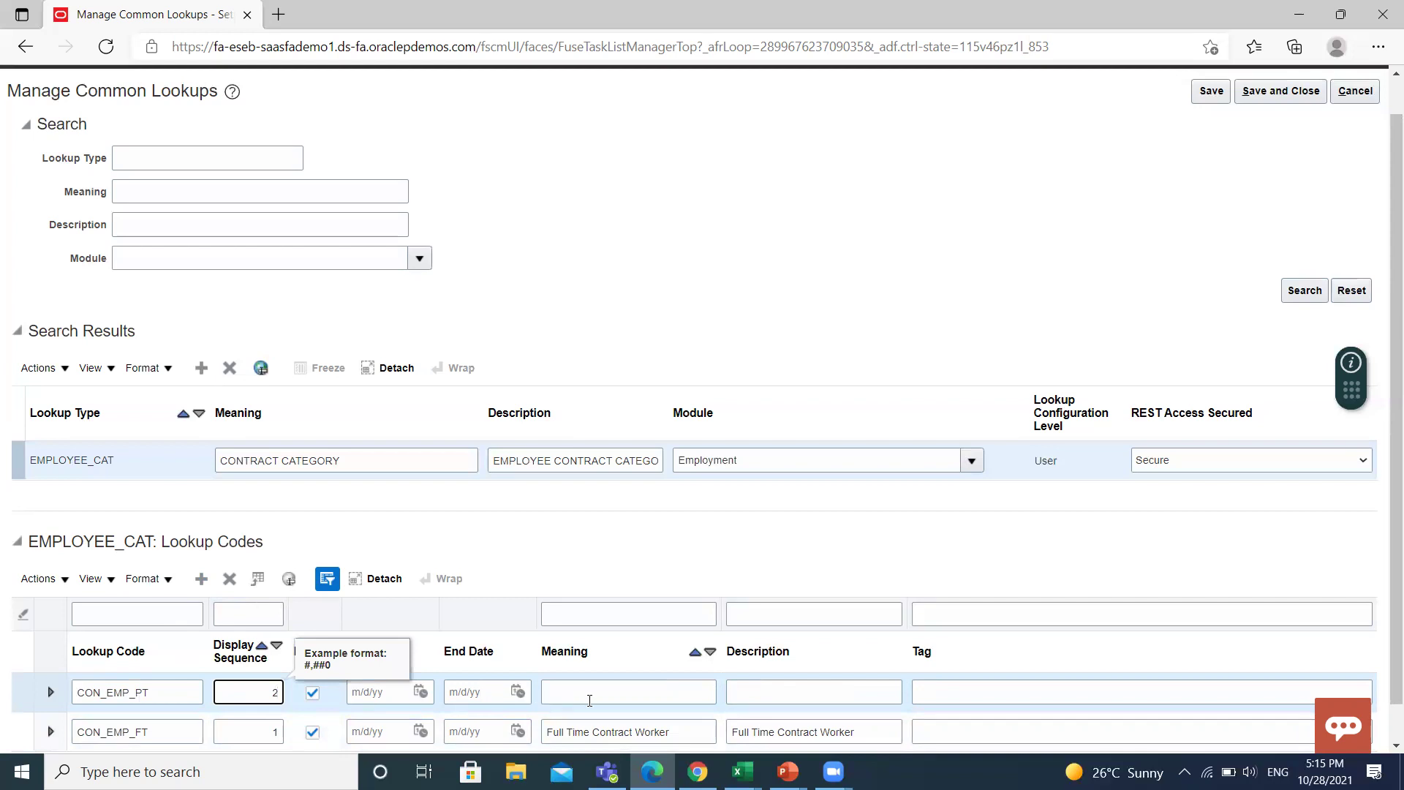
pyautogui.click(589, 692)
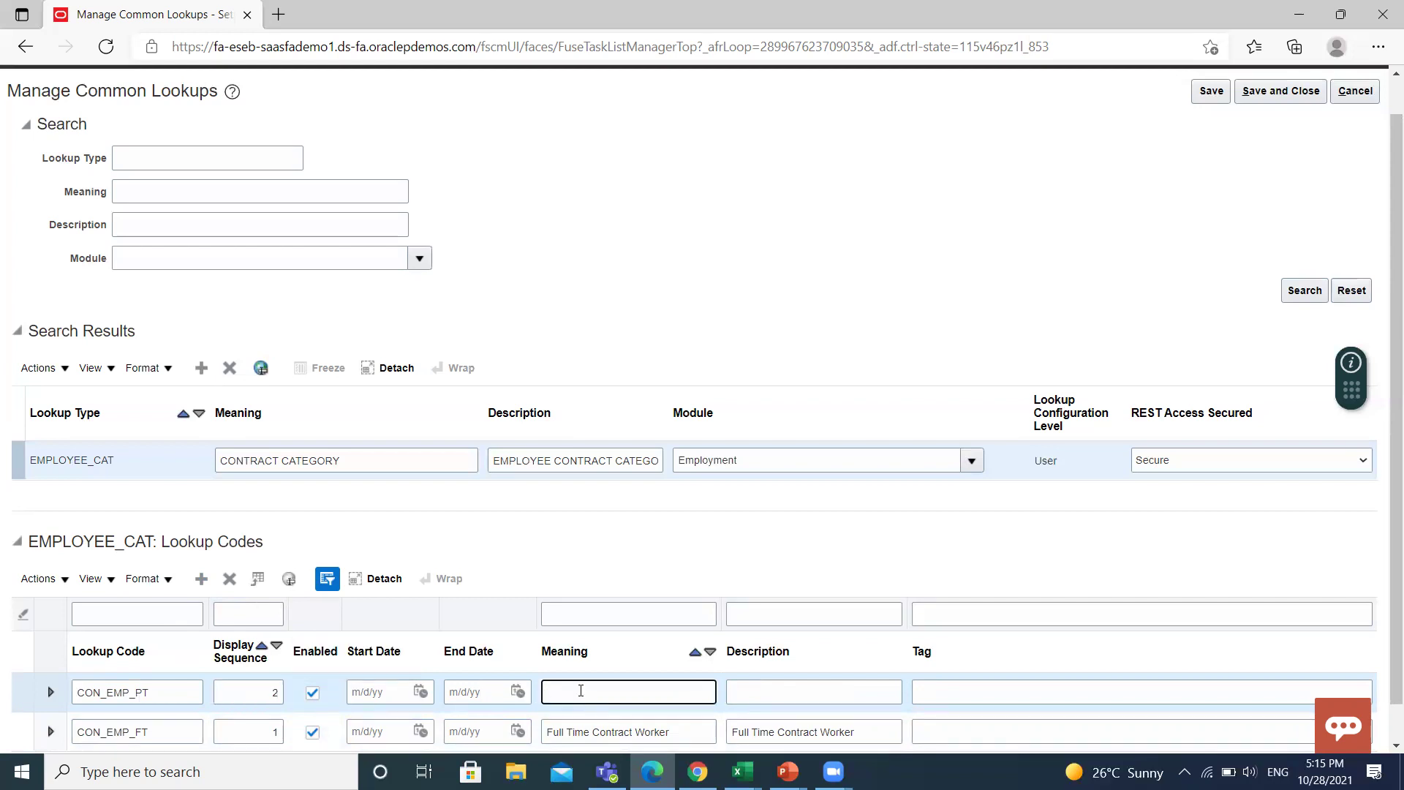
pyautogui.write('PRT')
pyautogui.write('ime Contract')
pyautogui.write('Worker')
pyautogui.moveTo(548, 692); pyautogui.dragTo(662, 702)
pyautogui.hotkey('ctrl', 'c')
# Step: Paste 'Part Time Contract Worker' as the CON_EMP_PT description and save the lookup type
pyautogui.click(764, 688)
pyautogui.hotkey('ctrl', 'v')
pyautogui.scroll(-2, 958, 583)
pyautogui.scroll(2, 863, 480)
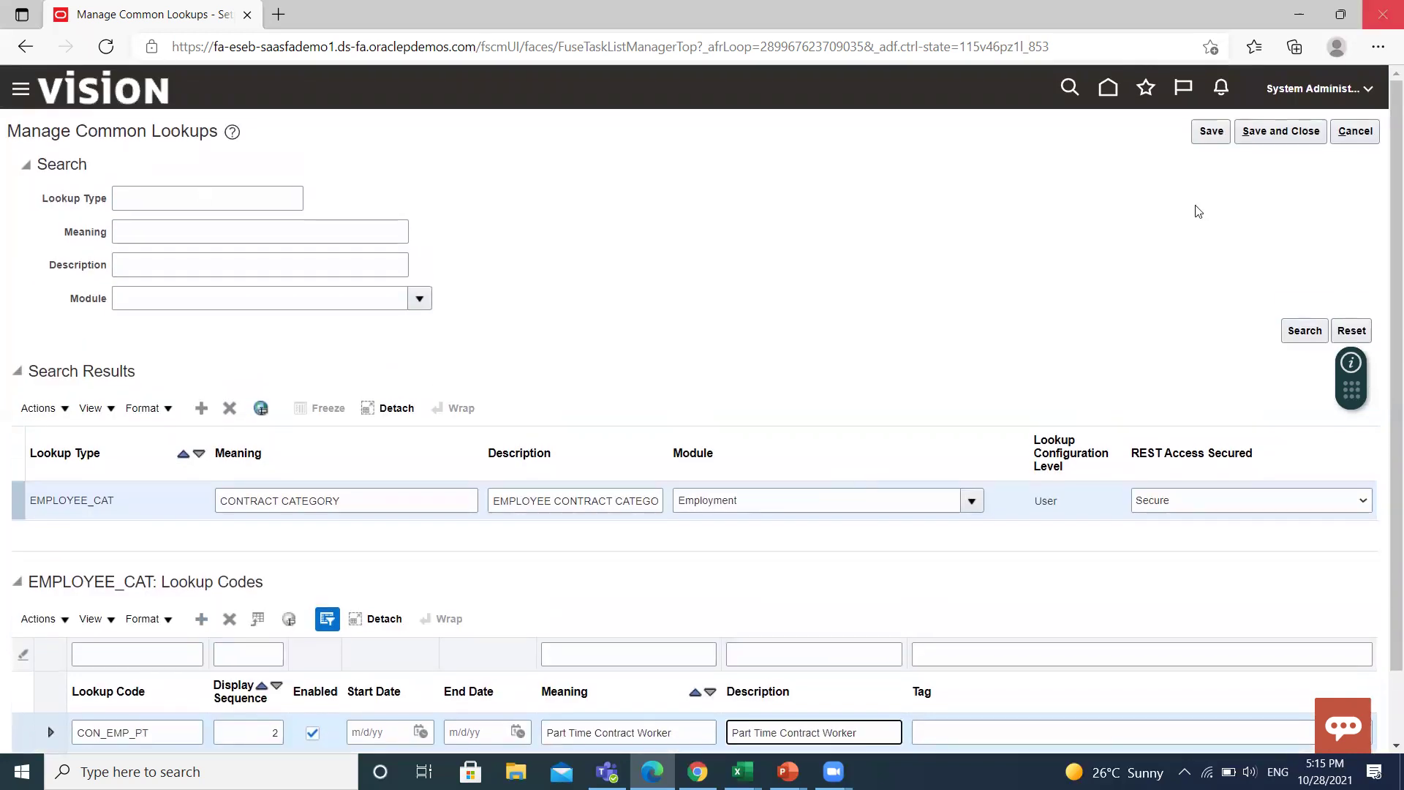
pyautogui.click(1213, 132)
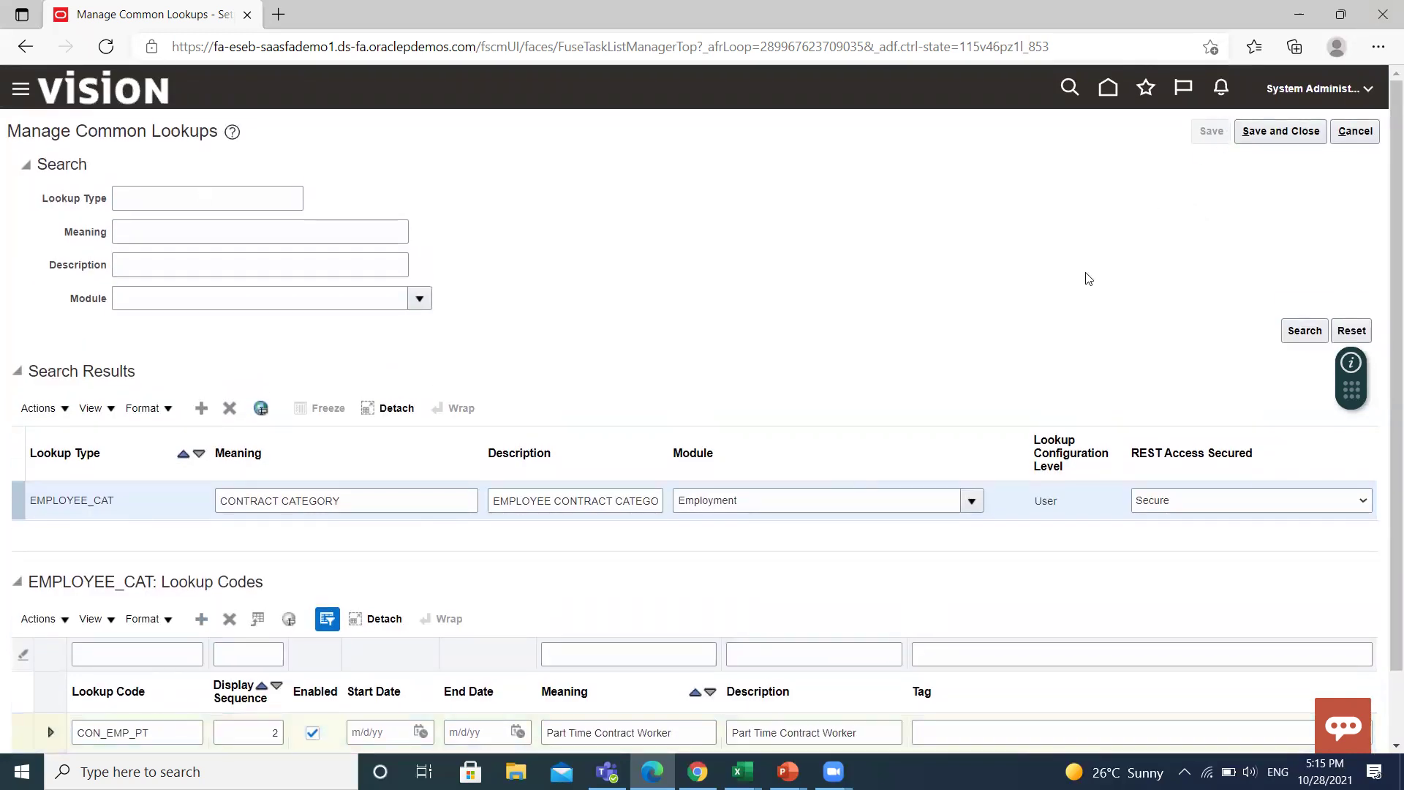